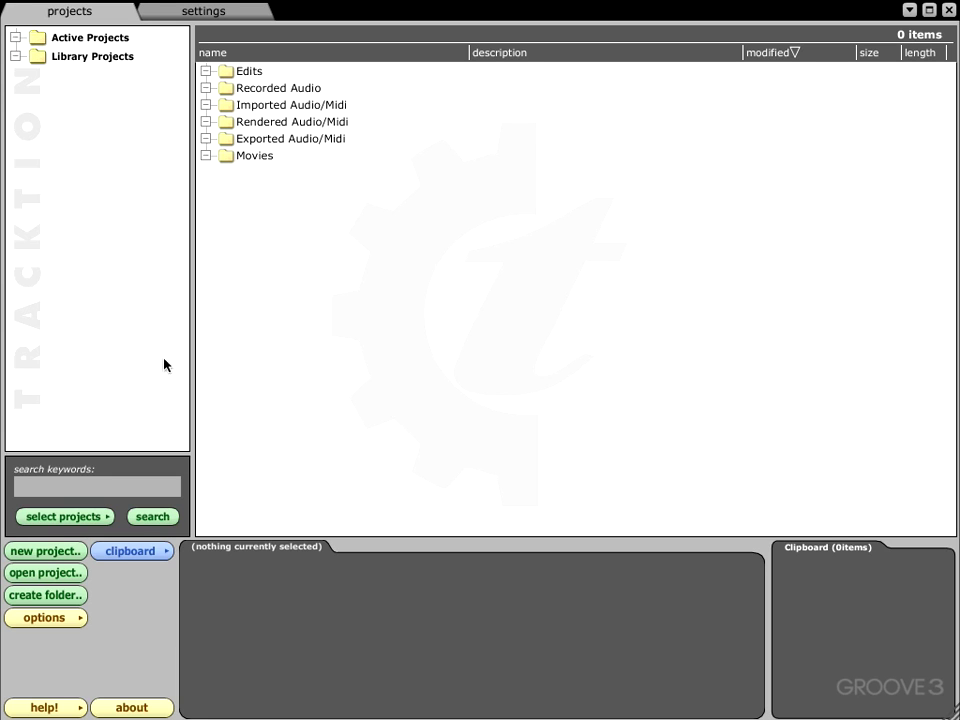
Open the New Project dialog from the projects tab
click(40, 551)
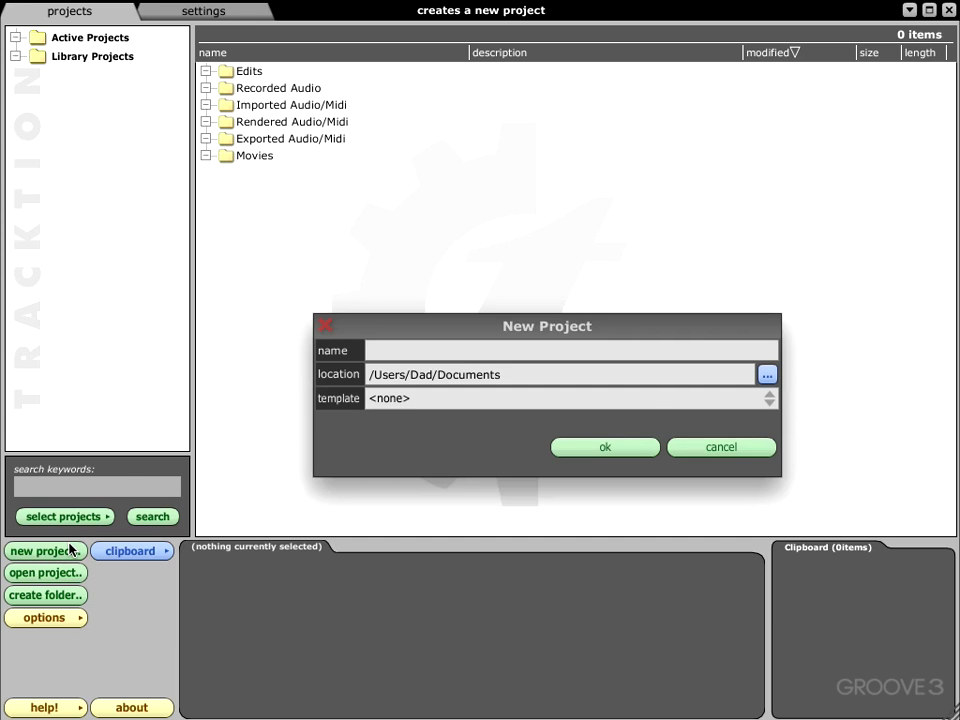
Create project S2 in Documents and open its default edit, S2 Edit 1
click(391, 349)
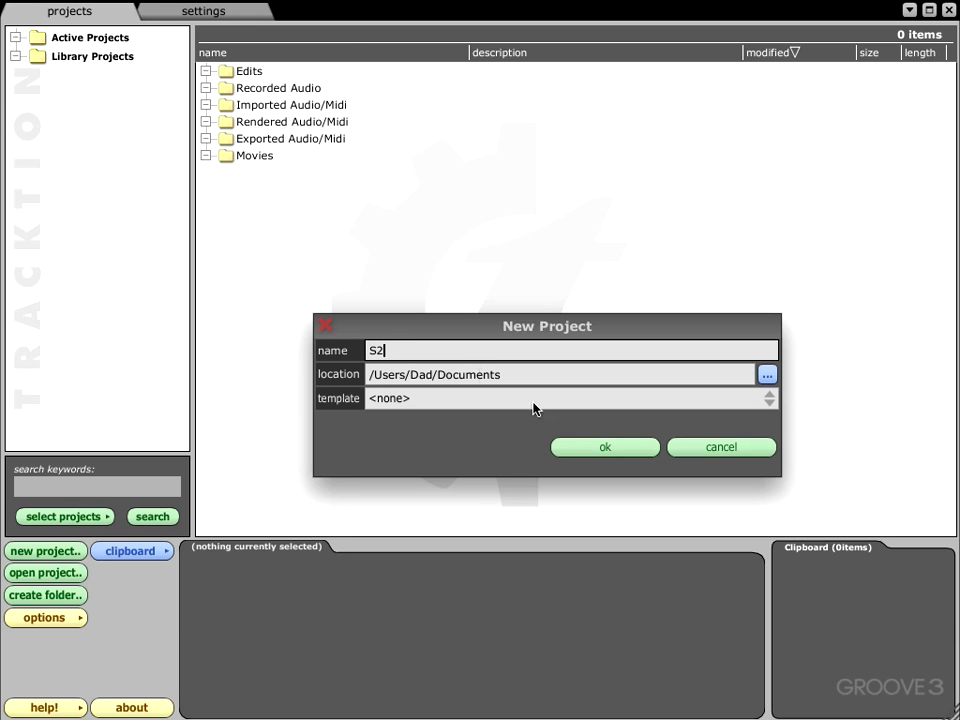
click(606, 445)
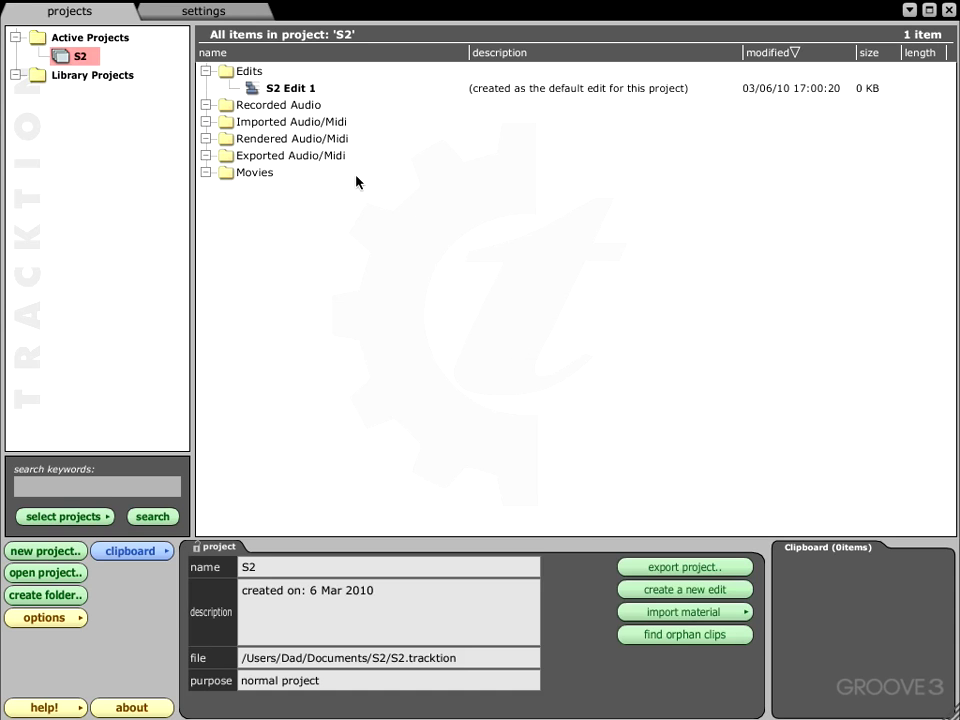
click(270, 90)
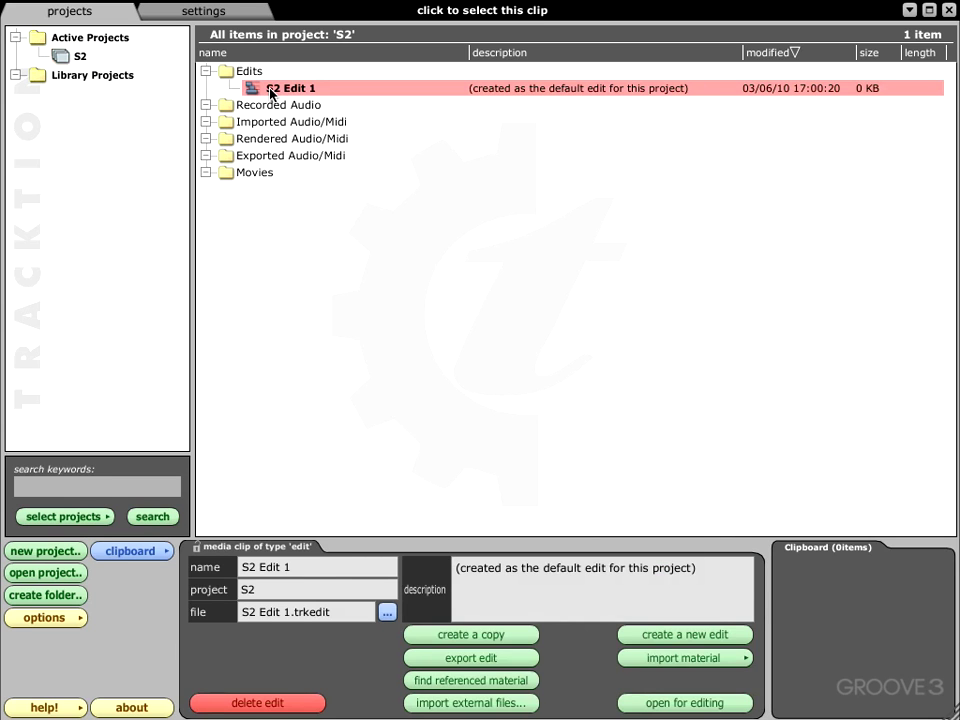
double_click(270, 90)
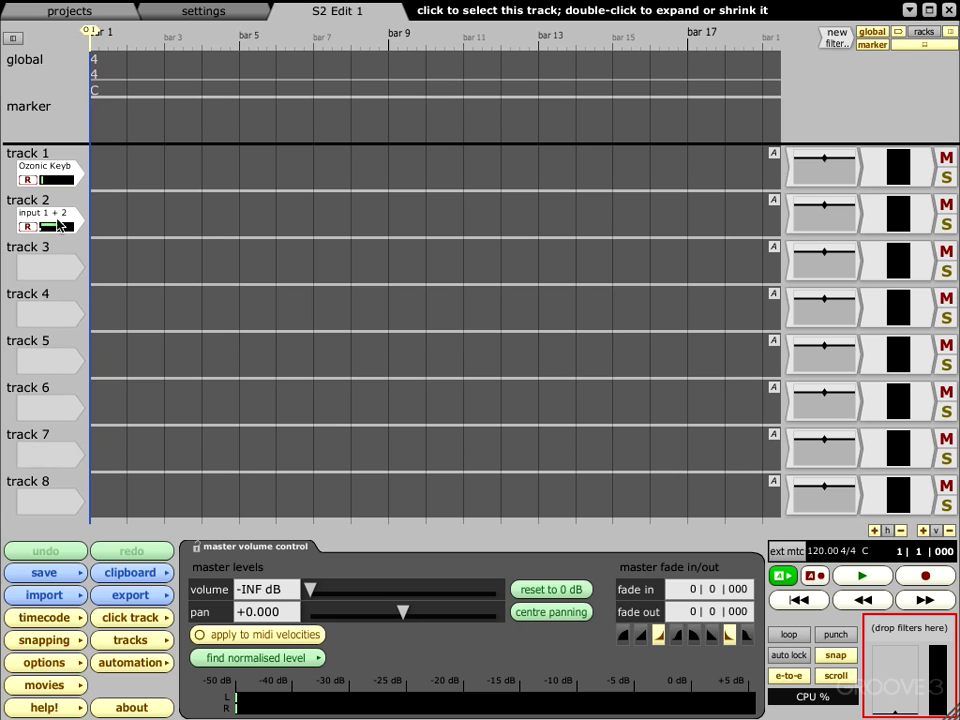
Delete all eight default tracks, tracks 1 through 8, from S2 Edit 1
click(21, 155)
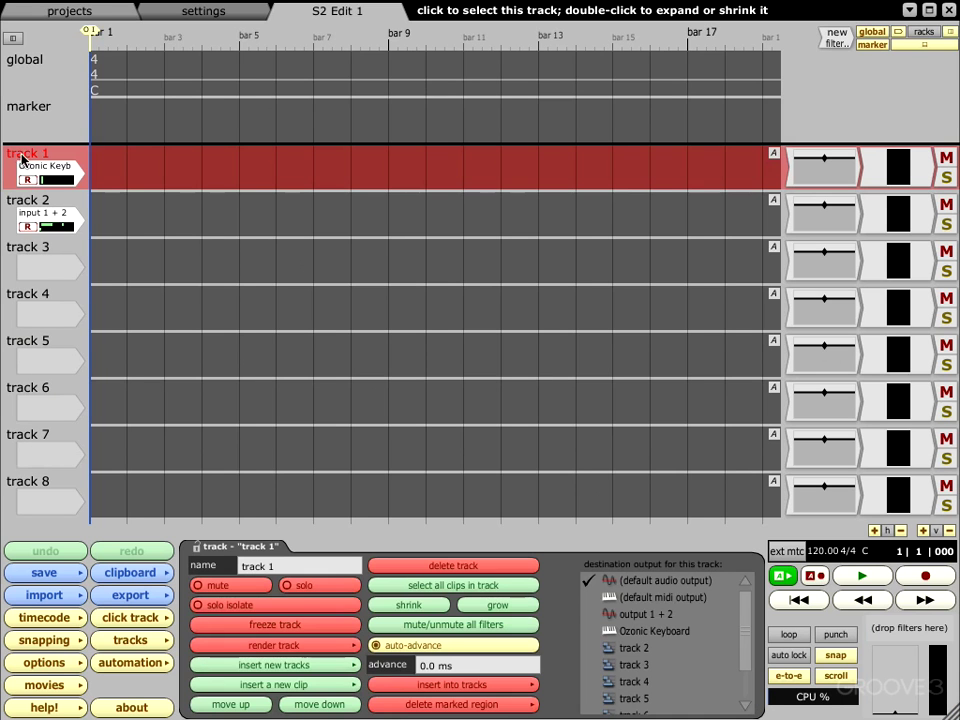
shift+click(28, 481)
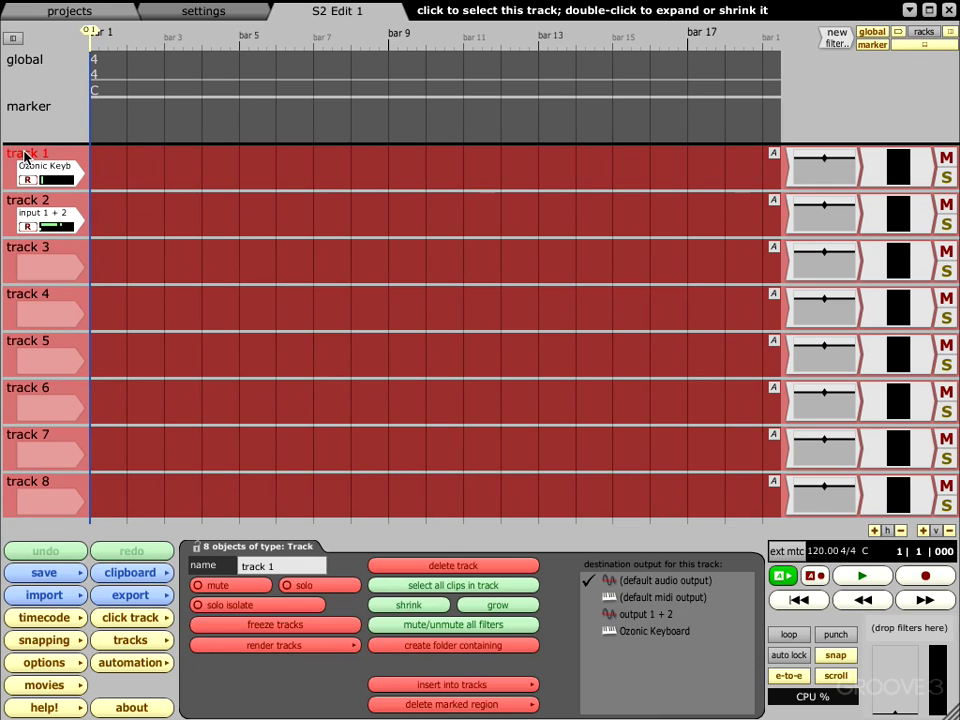
right_click(24, 155)
click(55, 178)
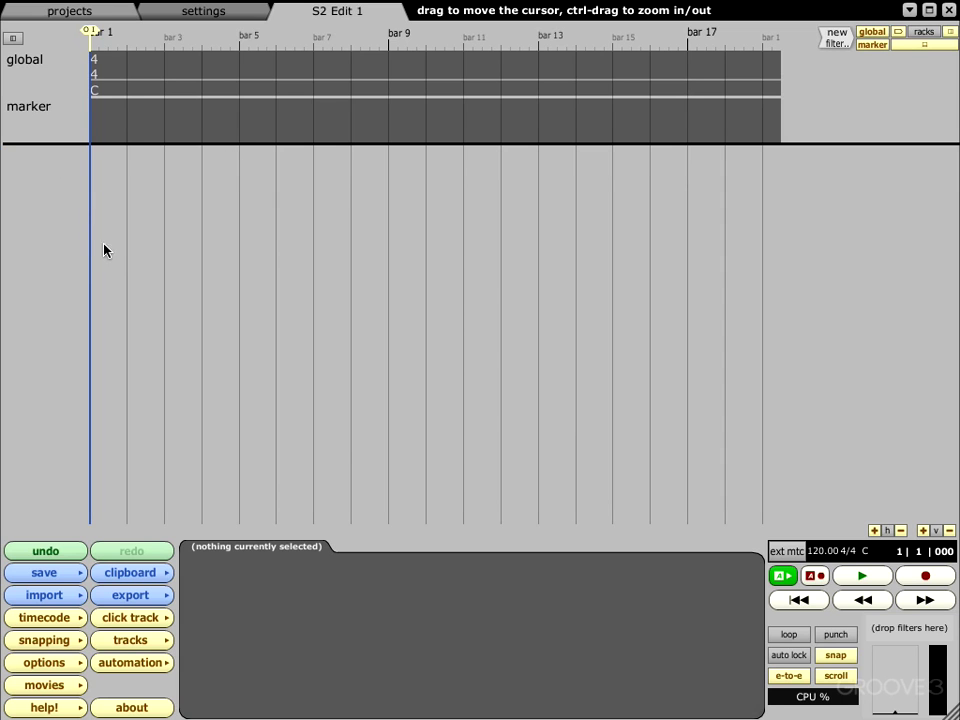
Add 12 new empty tracks to the edit
click(141, 645)
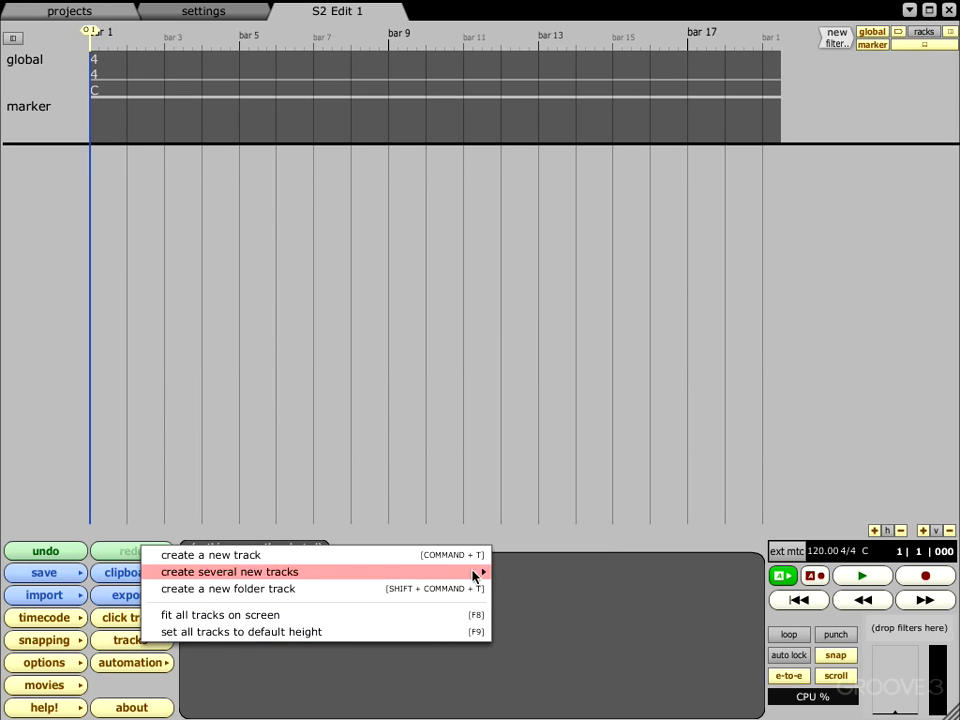
mouse_move(502, 574)
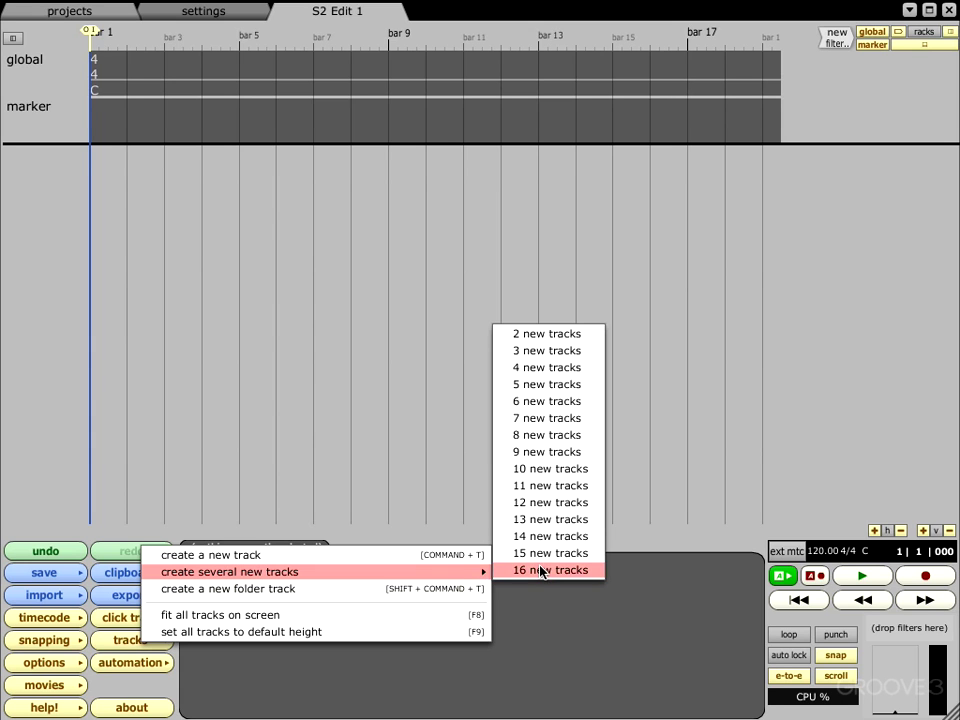
click(533, 507)
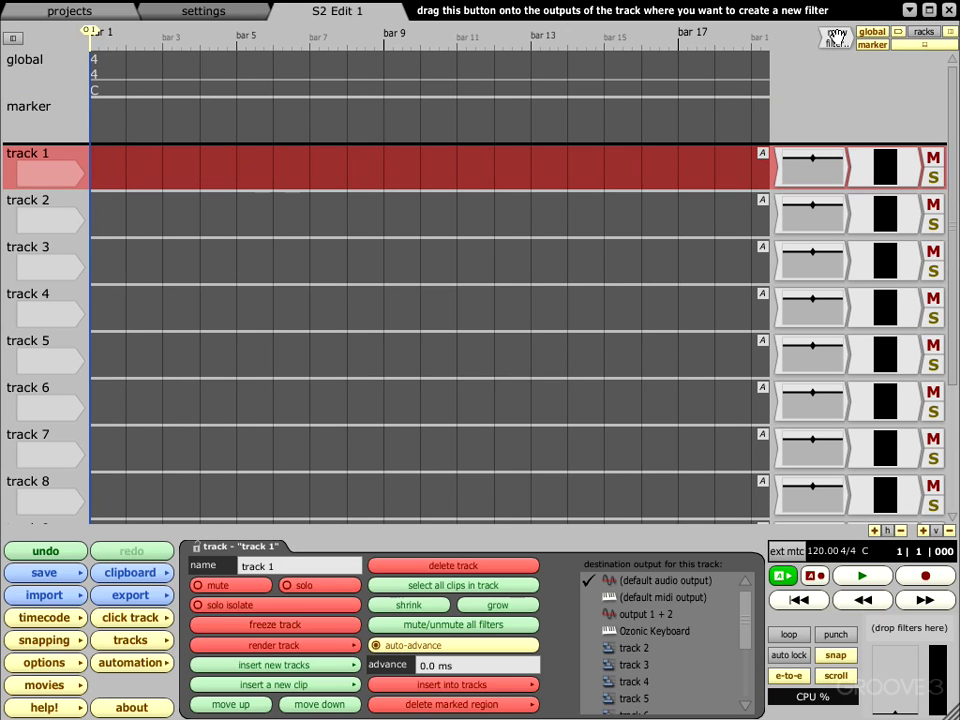
drag(836, 36, 774, 175)
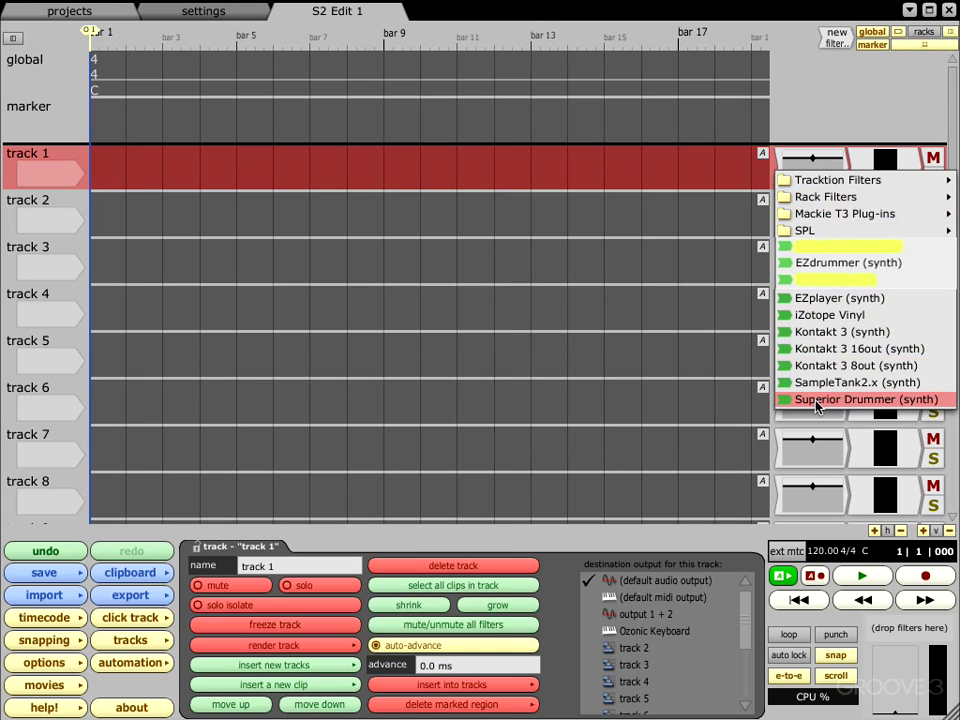
Load Superior Drummer (synth) on track 1 from the plugin list
click(816, 400)
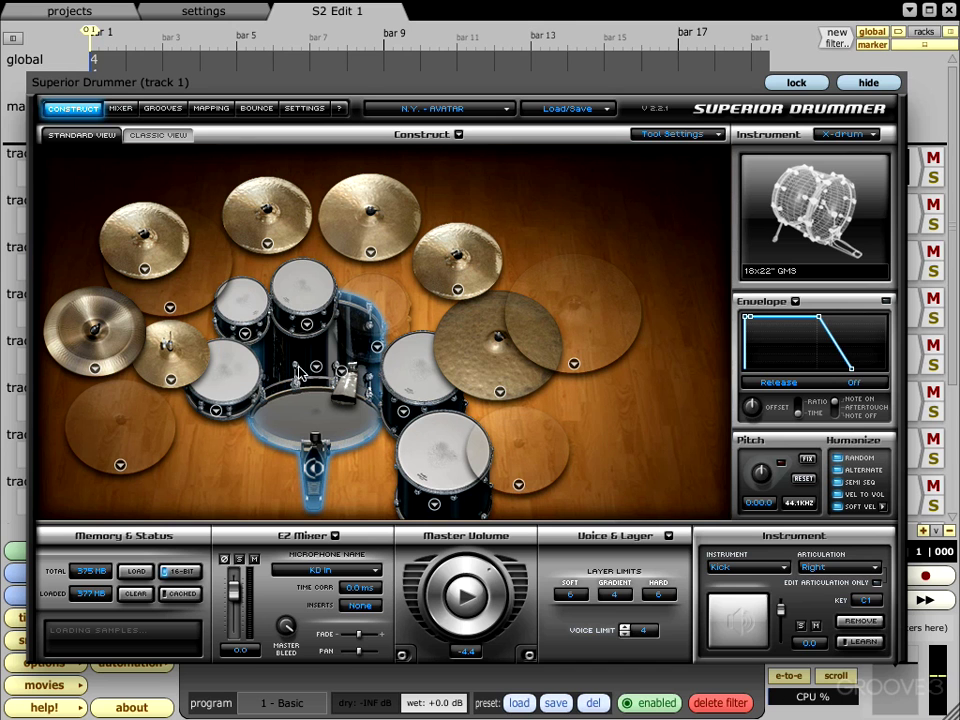
Route Superior Drummer's mixer channels to Multichannel outputs, then hide the plugin window
click(120, 110)
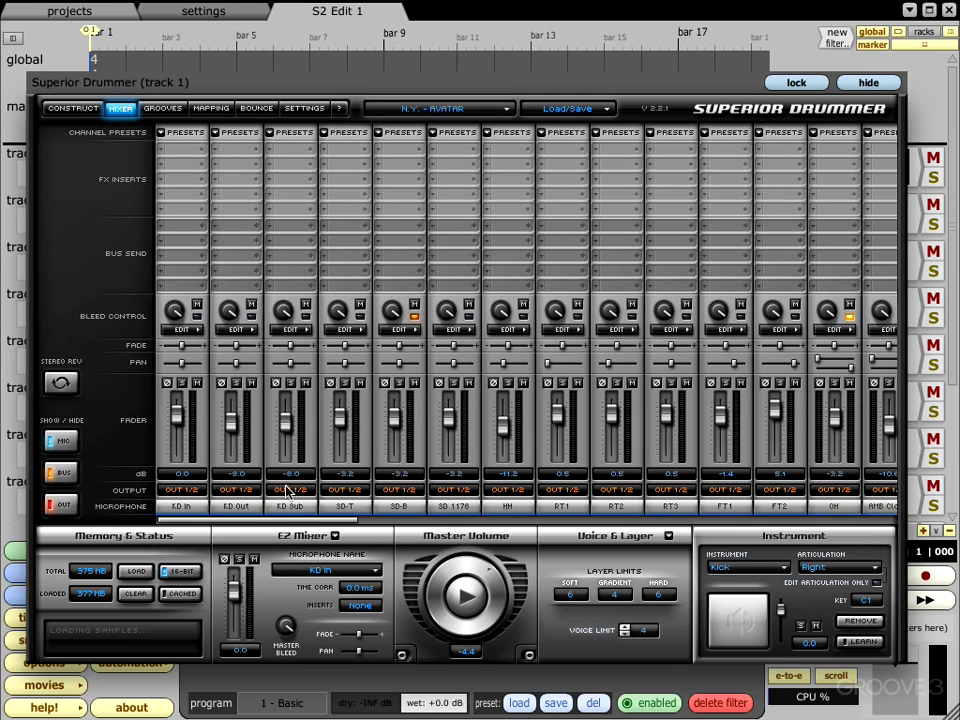
click(186, 490)
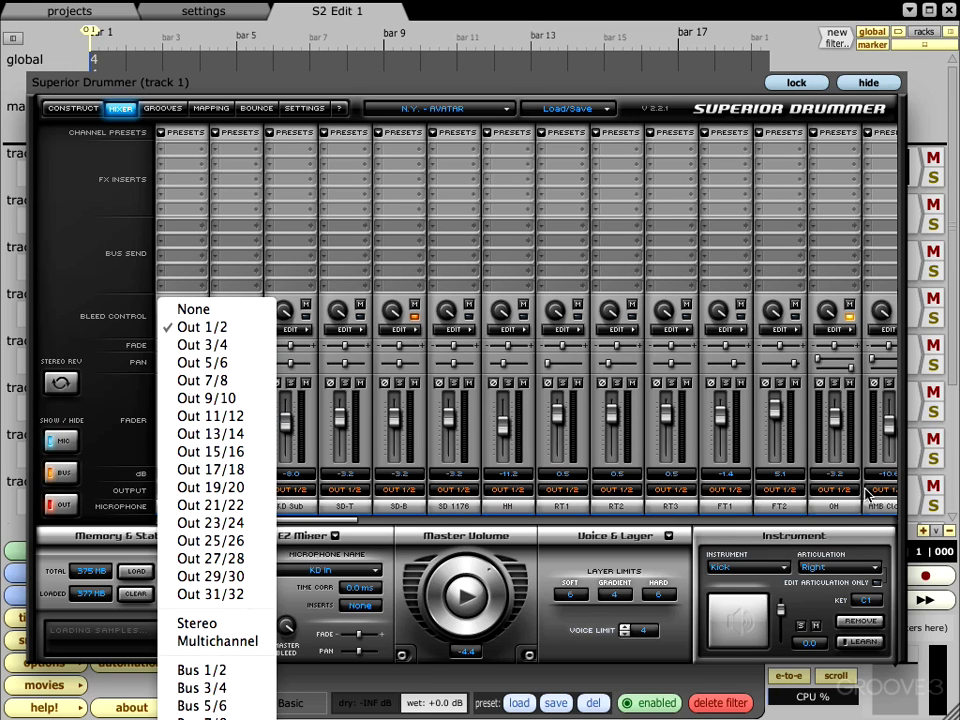
click(212, 641)
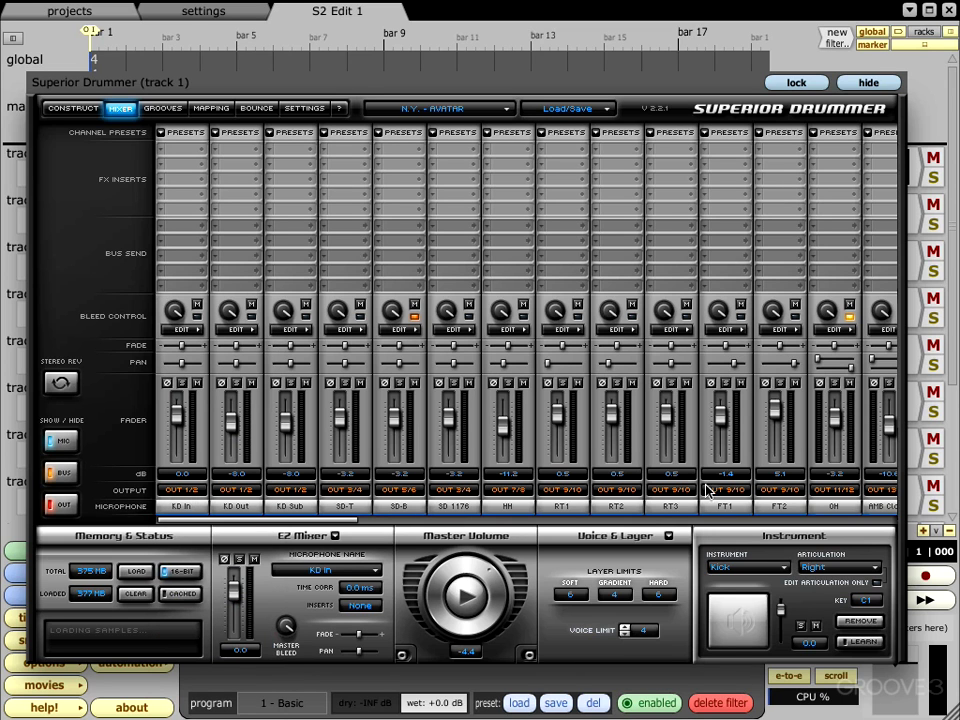
click(868, 84)
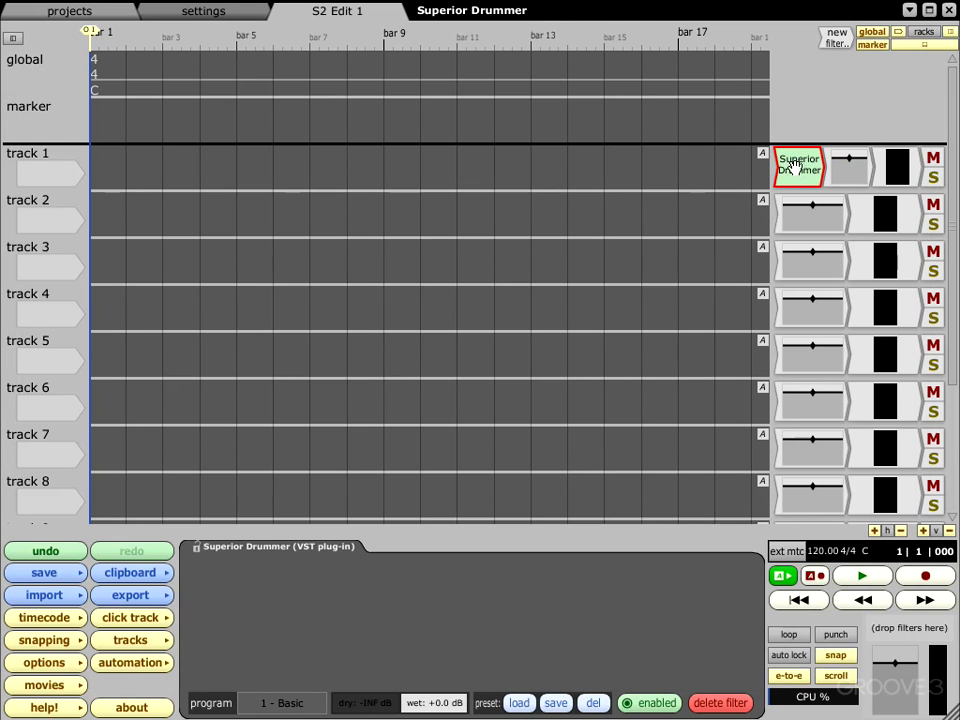
Wrap track 1's Superior Drummer in a new rack filter and resize the rack editor
right_click(797, 166)
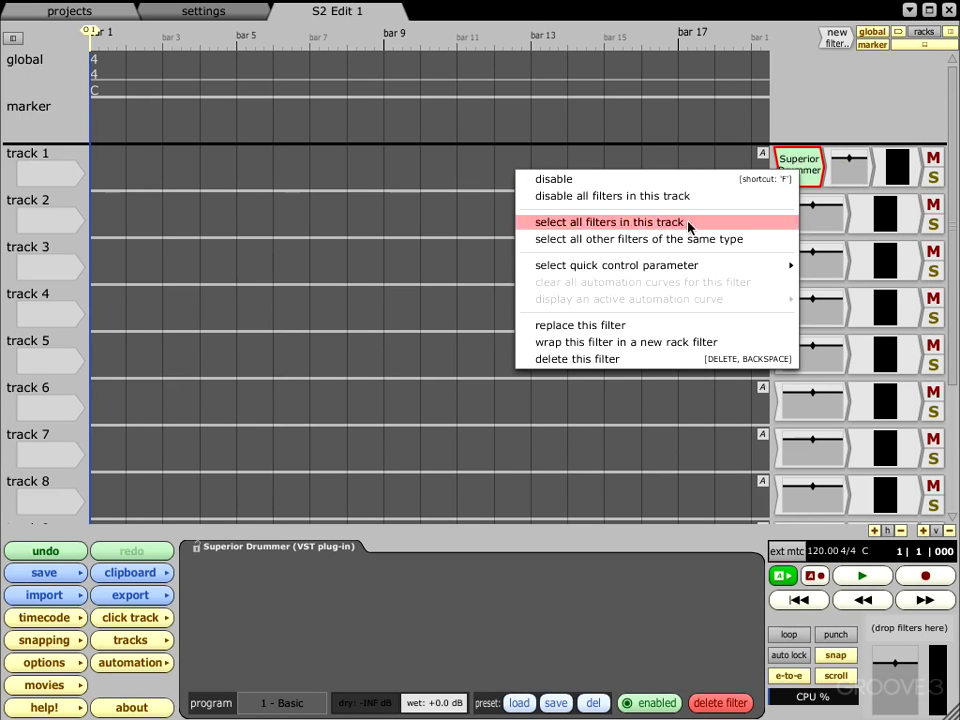
click(604, 343)
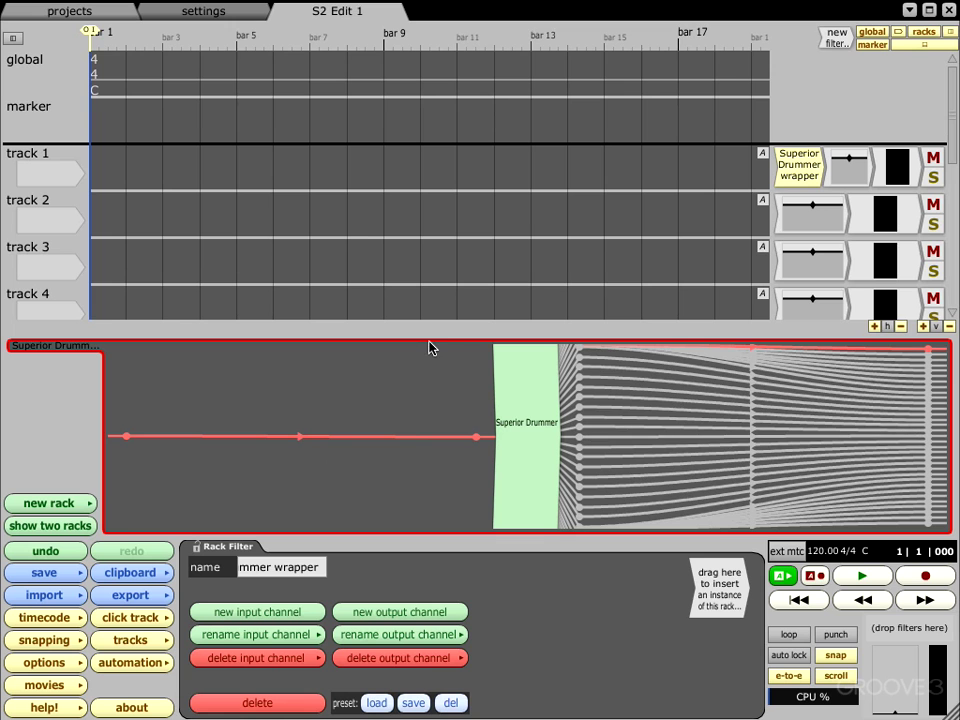
drag(428, 343, 428, 520)
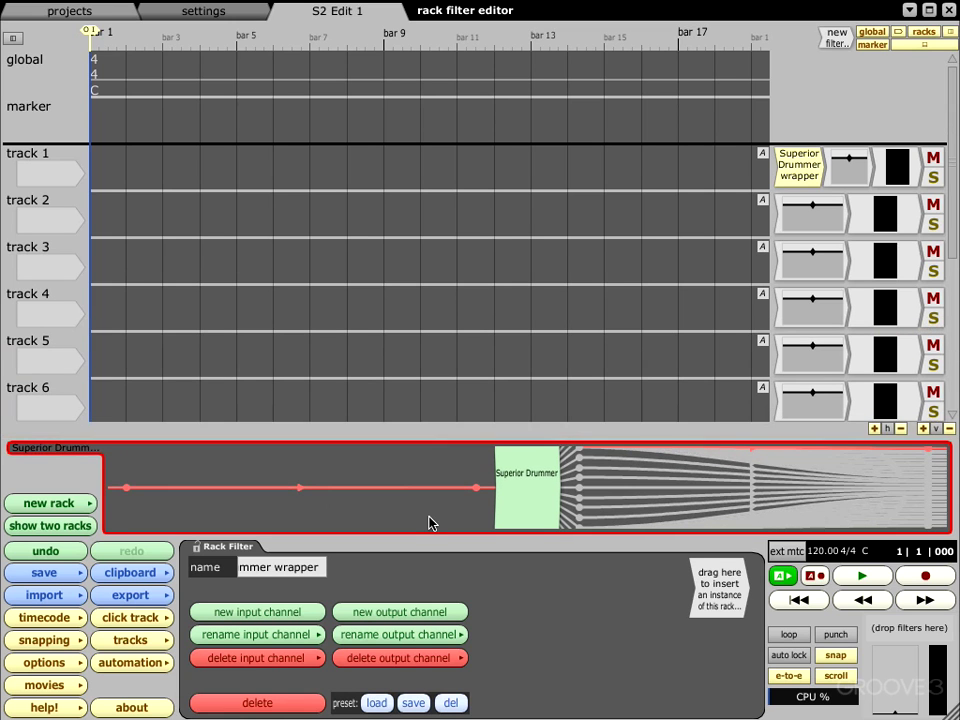
click(789, 178)
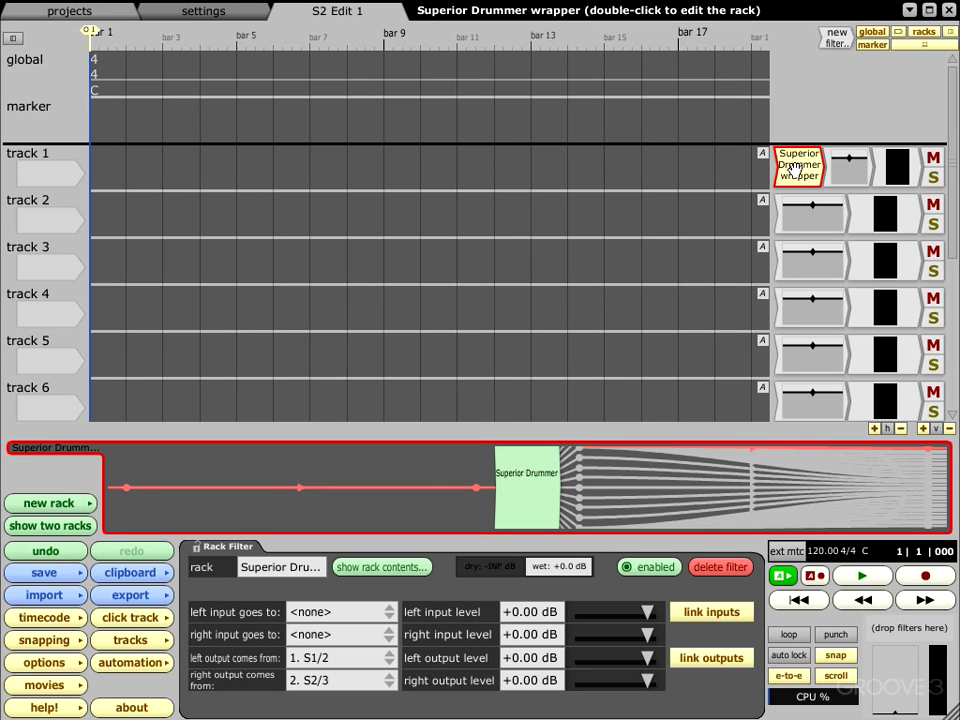
Copy the Superior Drummer wrapper to track 2, fed from S3/4 left and S4/5 right
drag(791, 168, 779, 213)
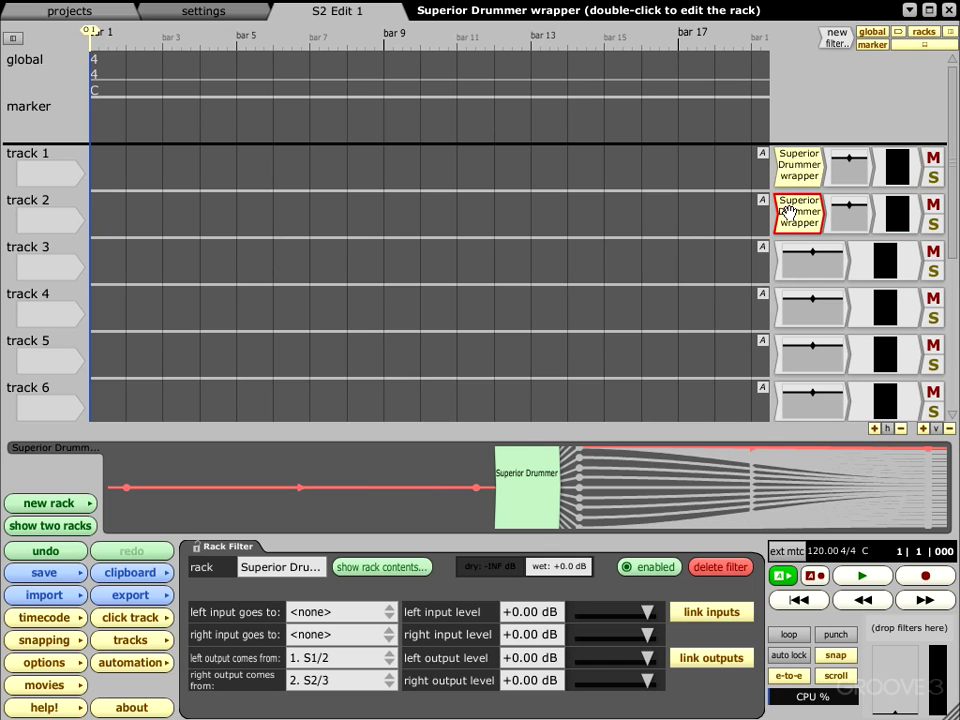
click(329, 665)
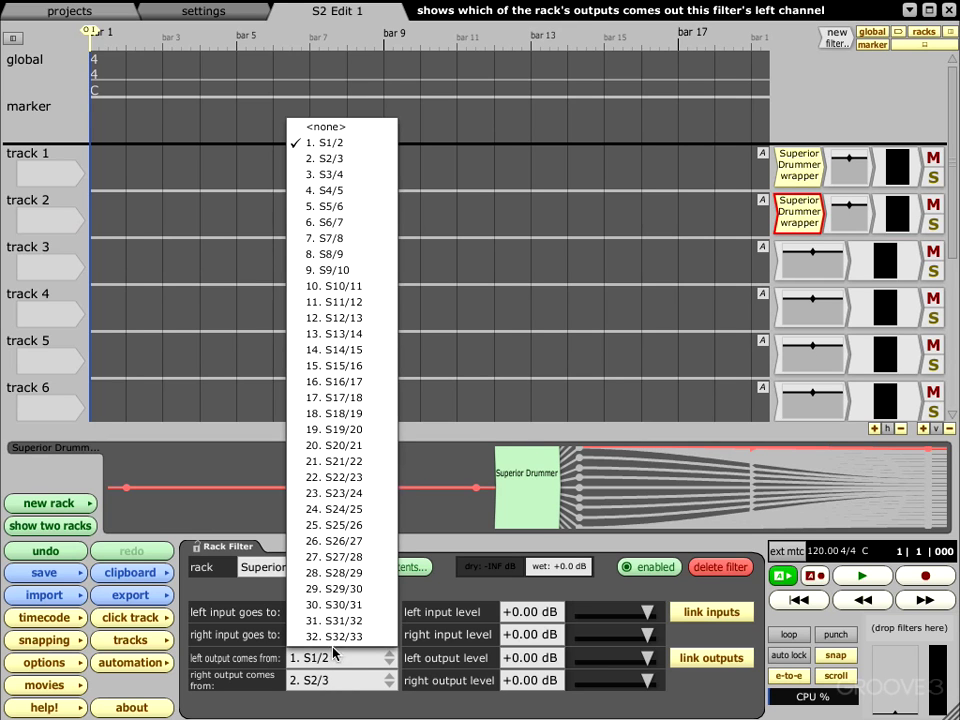
click(349, 180)
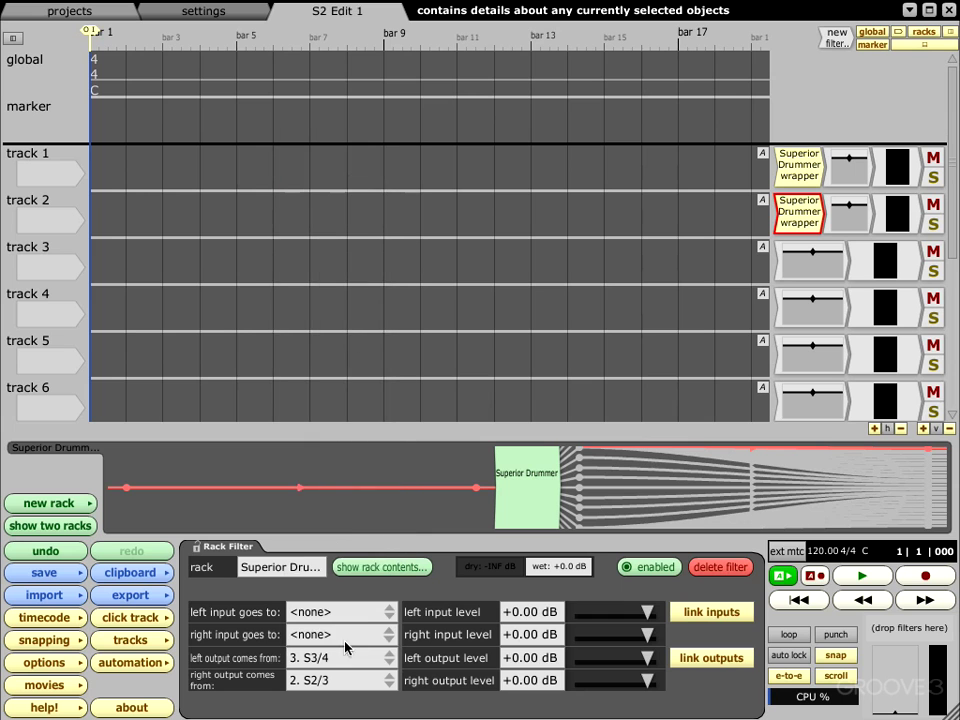
click(311, 681)
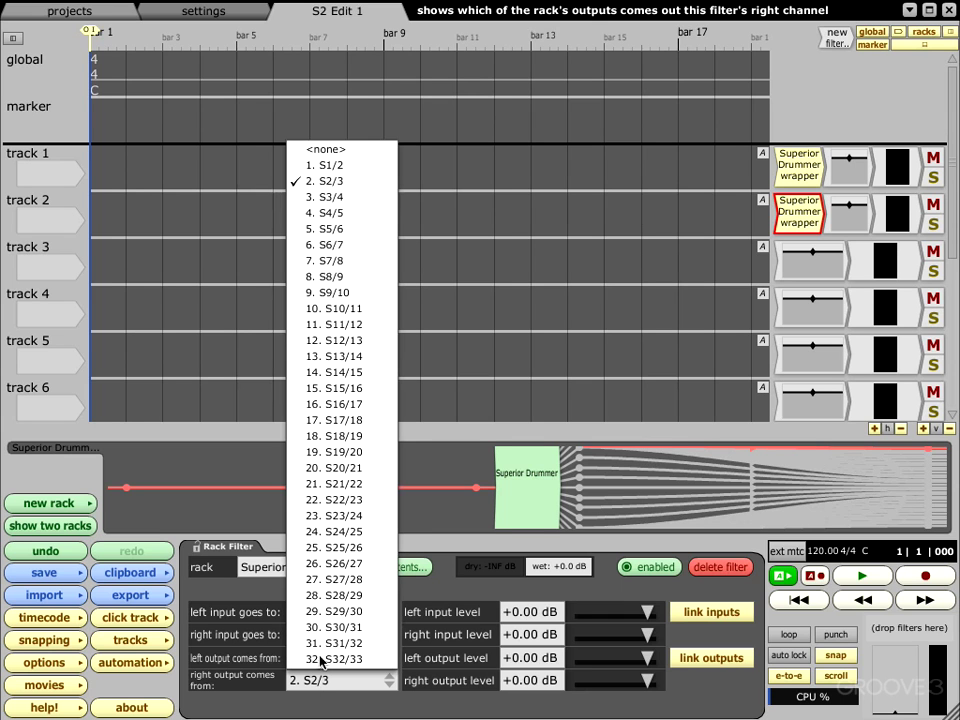
click(318, 214)
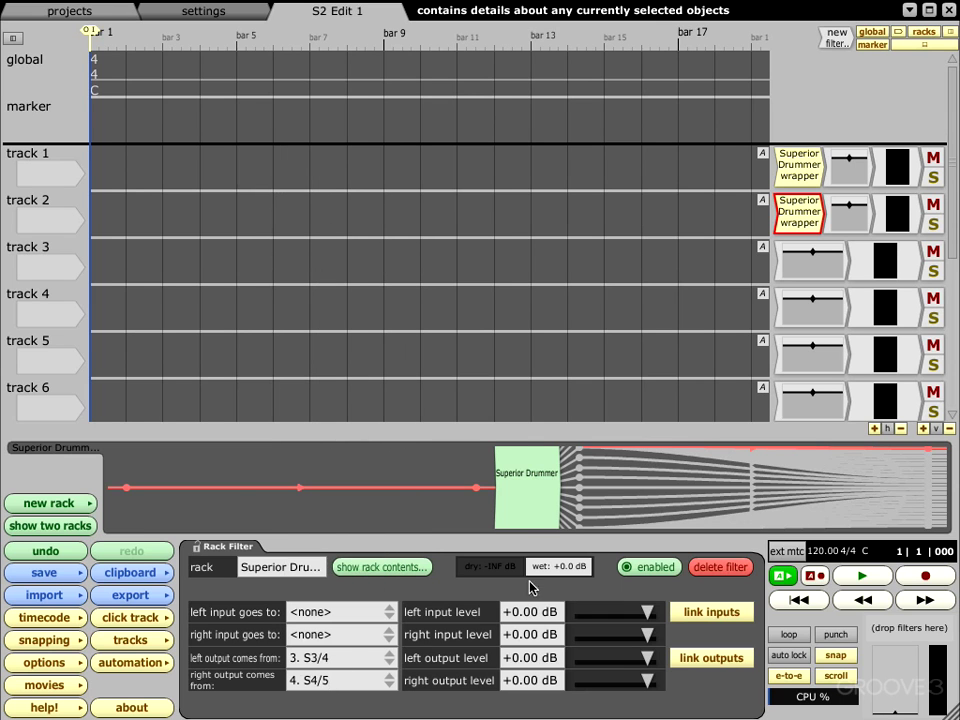
Return Superior Drummer to its kit view and hide the plugin window
double_click(518, 485)
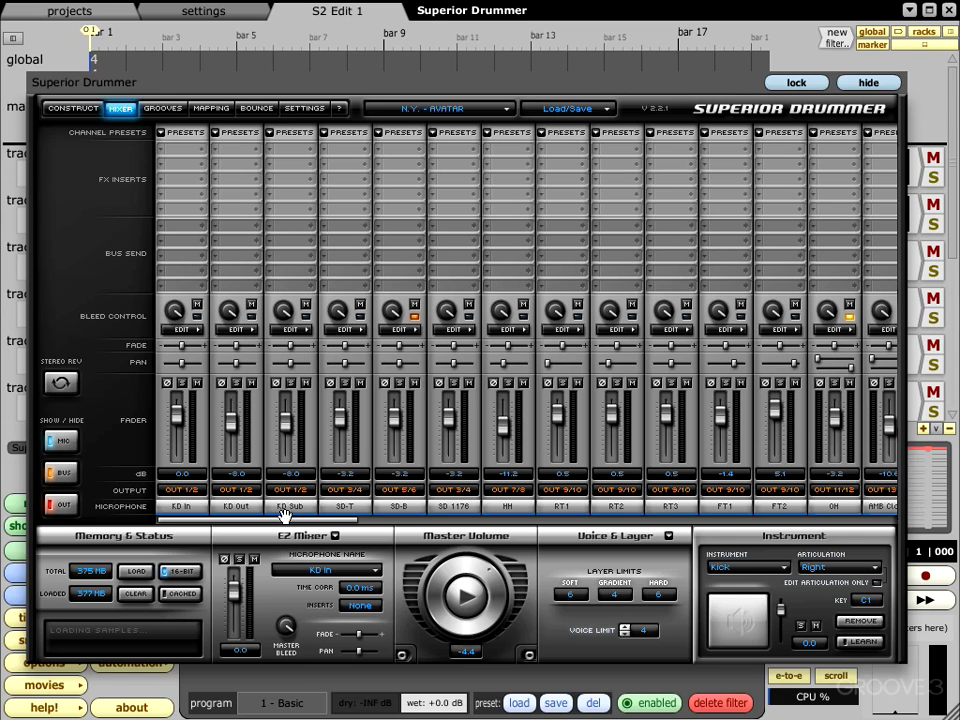
click(73, 108)
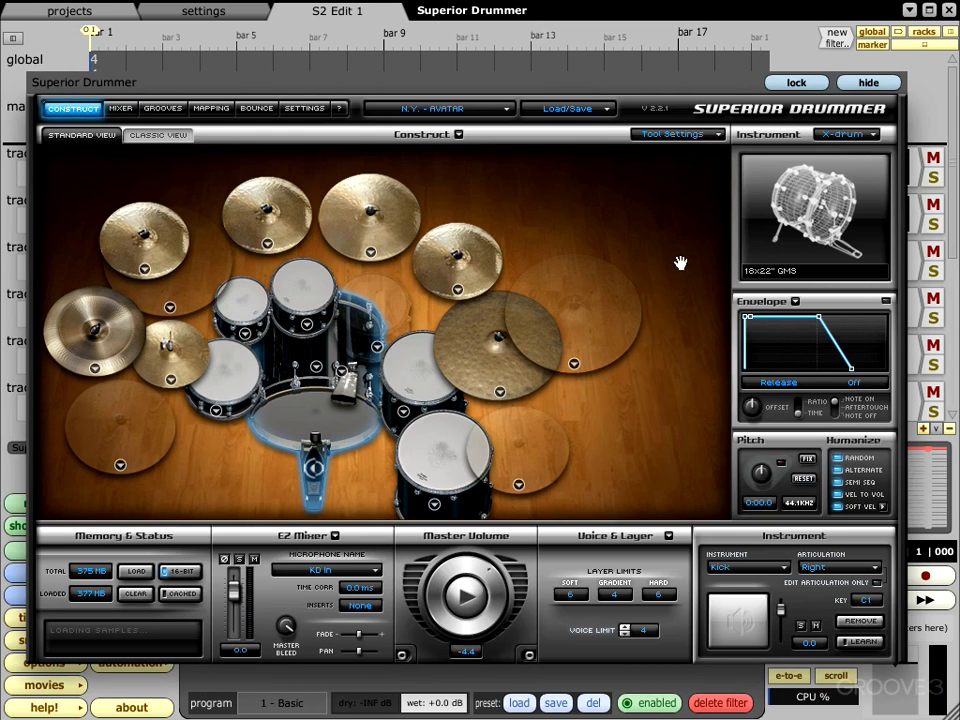
click(888, 82)
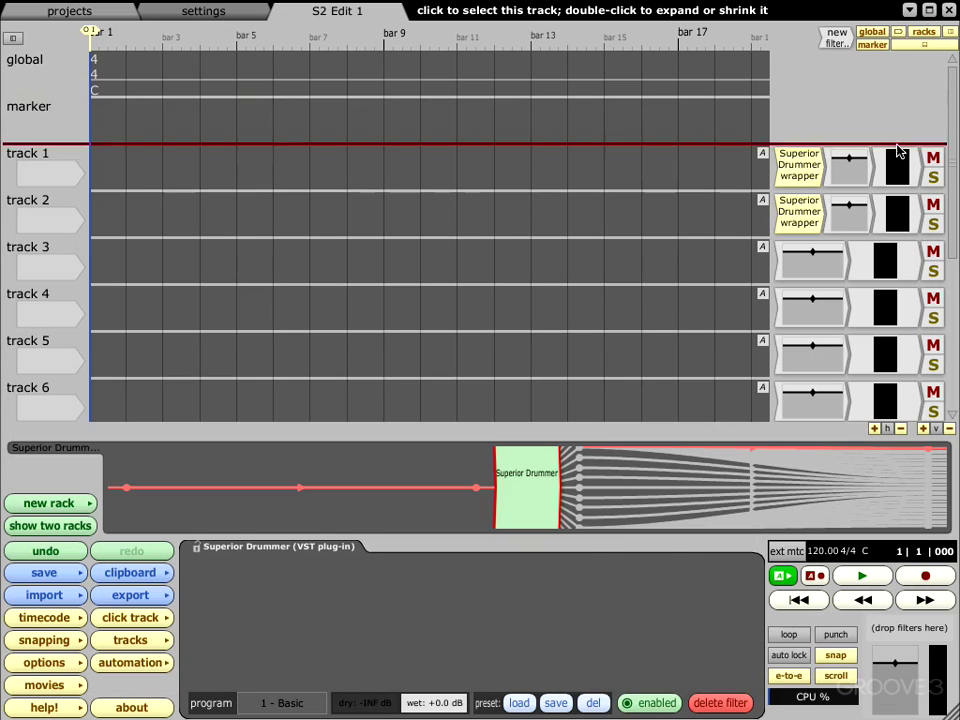
Copy the wrapper to tracks 3 (S5/6, S6/7) and 4 (S7/8, S8/9)
click(798, 211)
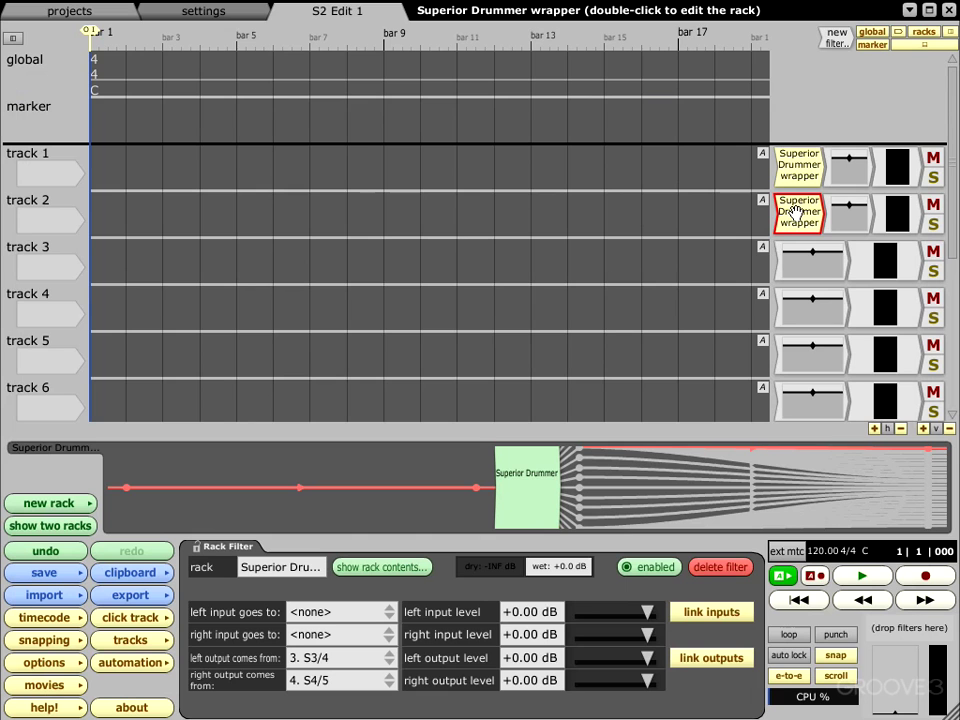
drag(797, 210, 795, 255)
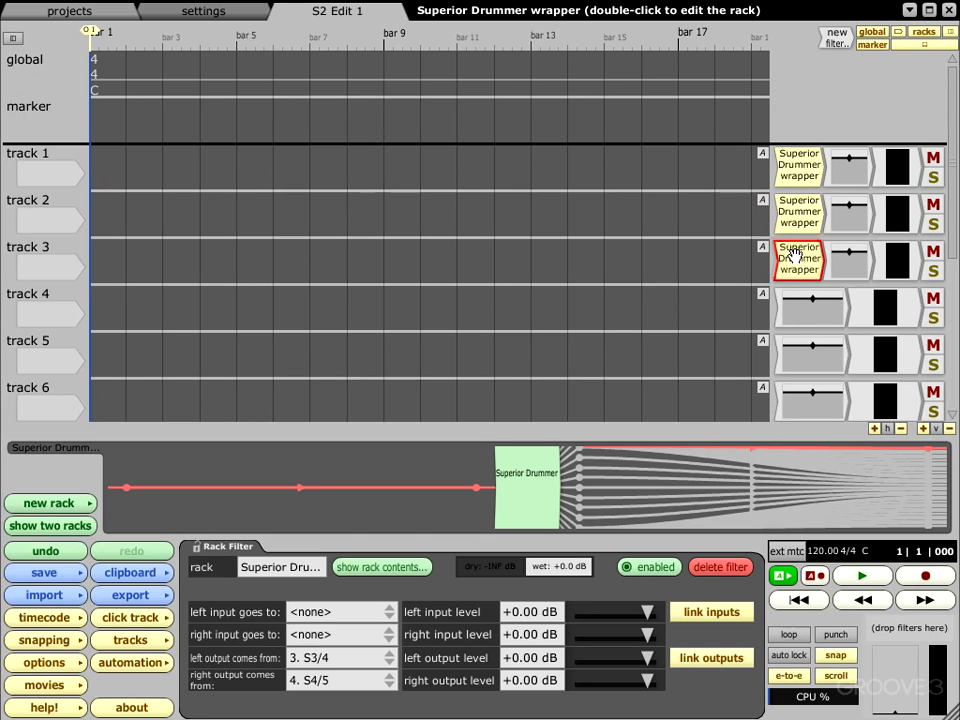
click(326, 658)
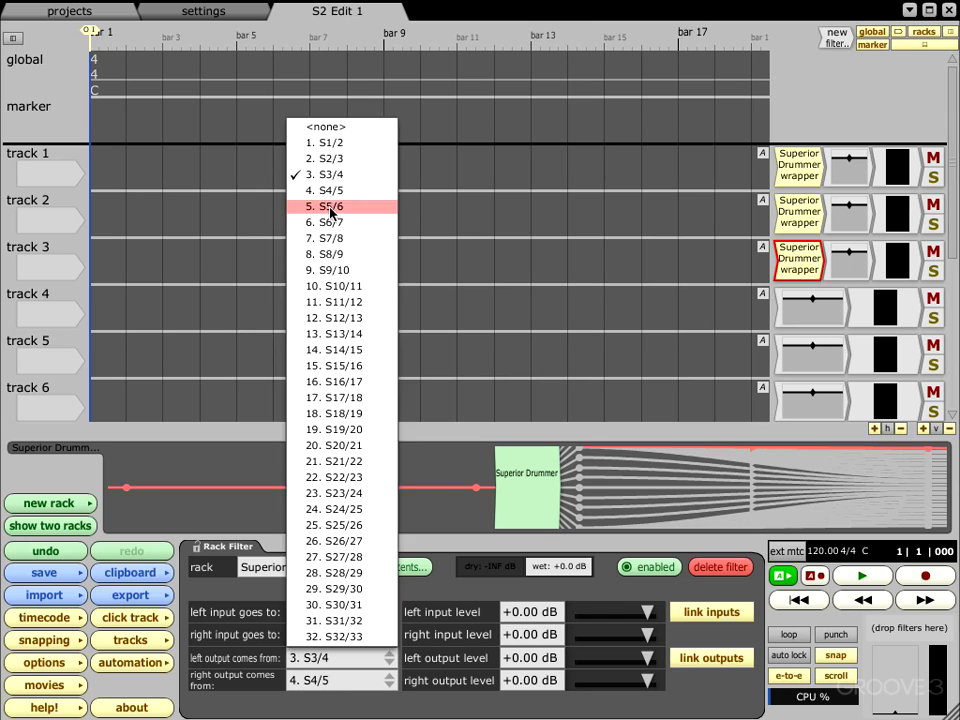
click(331, 208)
click(317, 688)
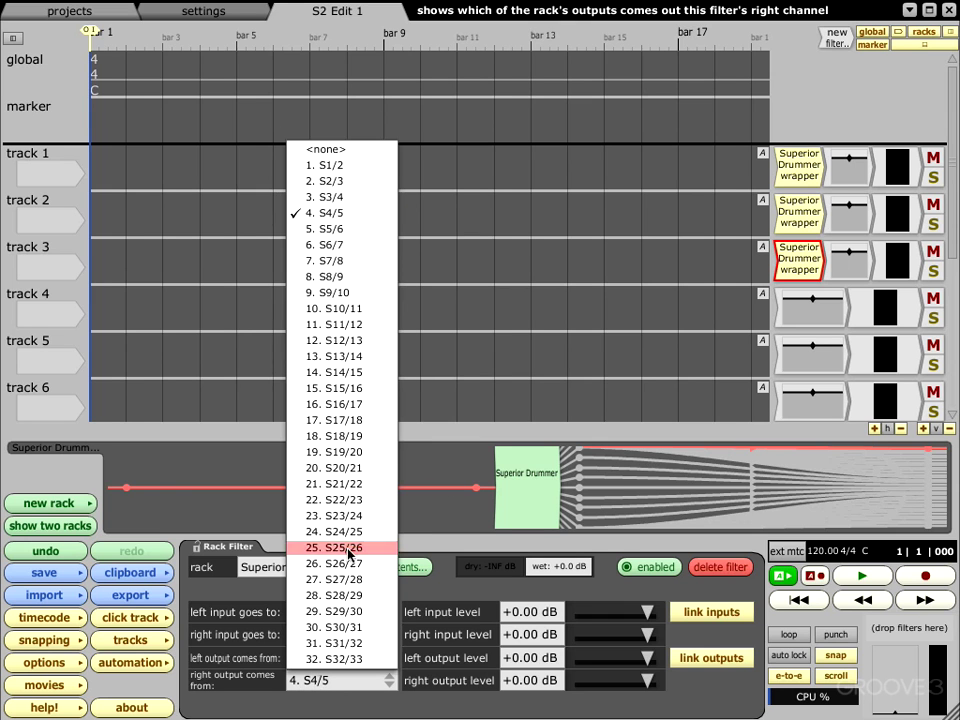
click(331, 245)
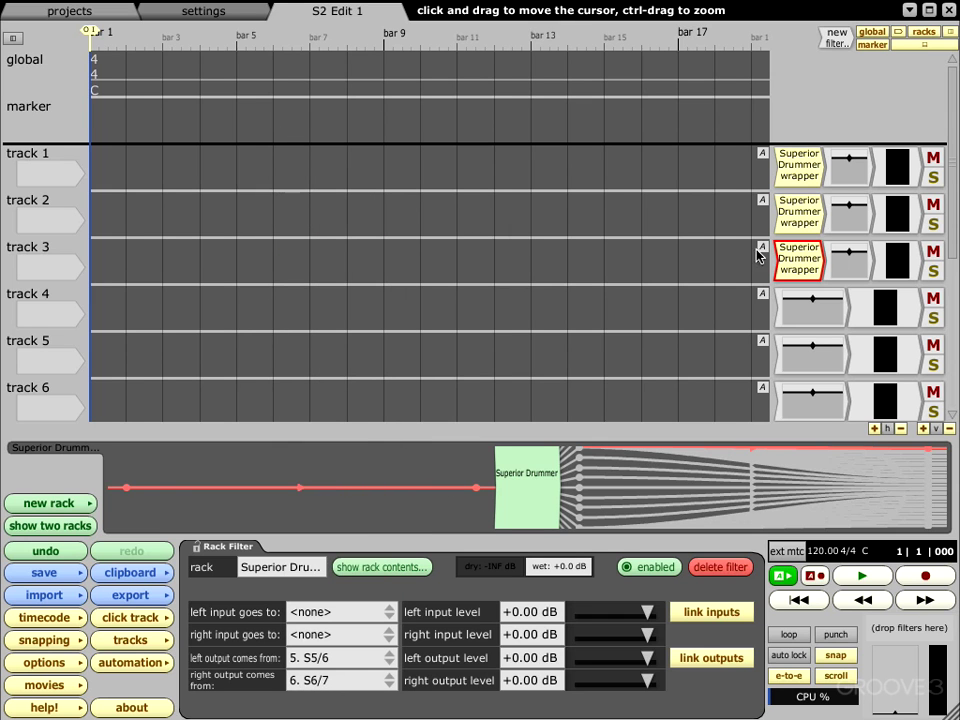
drag(792, 263, 791, 311)
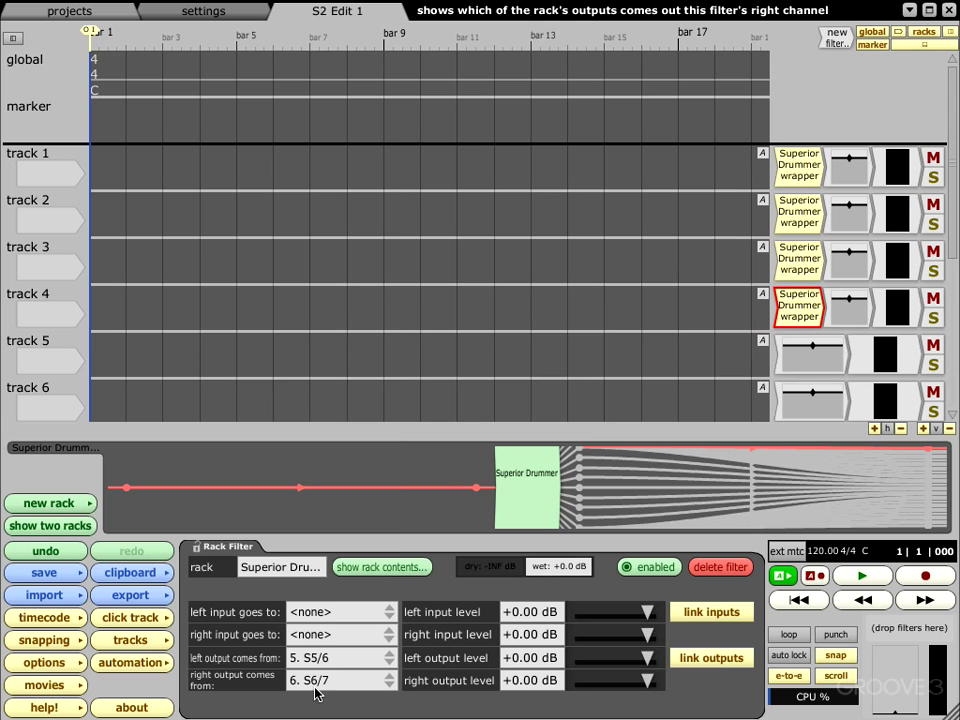
click(336, 661)
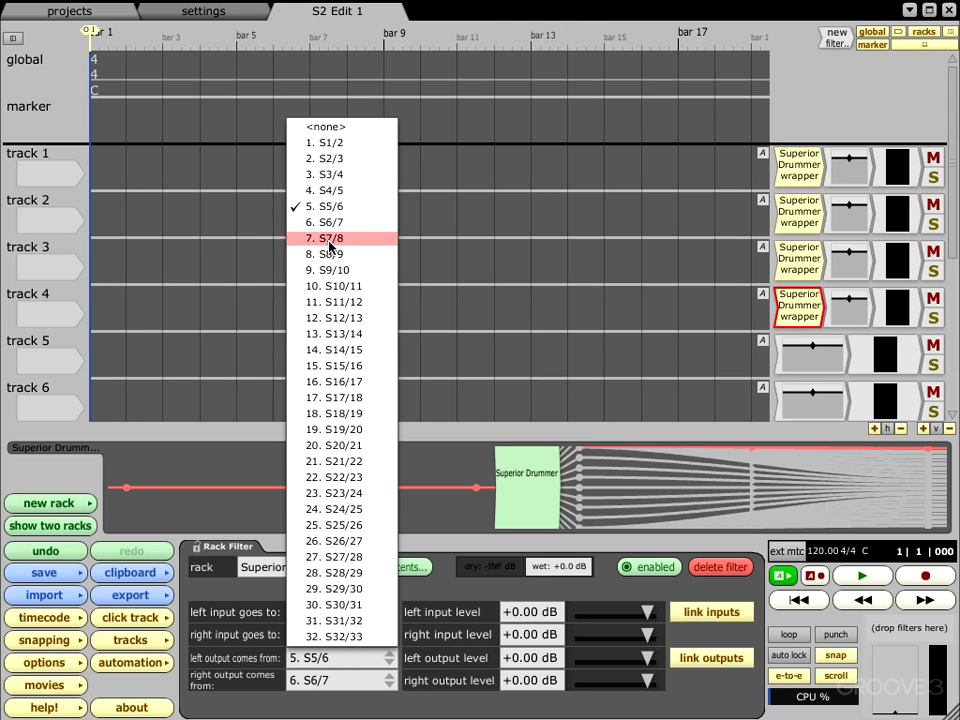
click(318, 242)
click(332, 680)
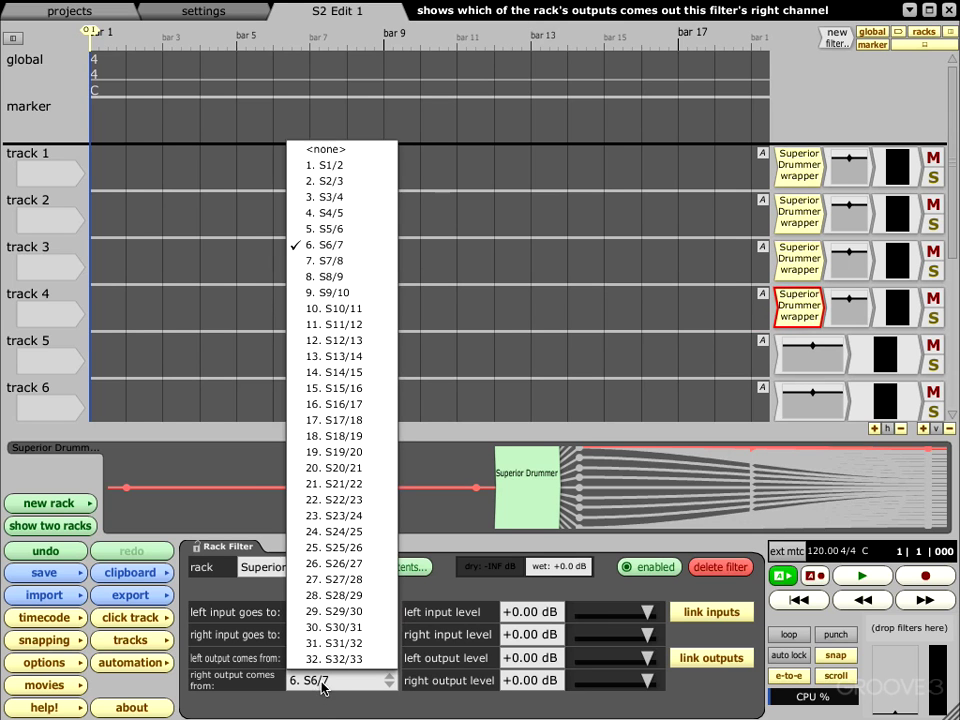
click(348, 279)
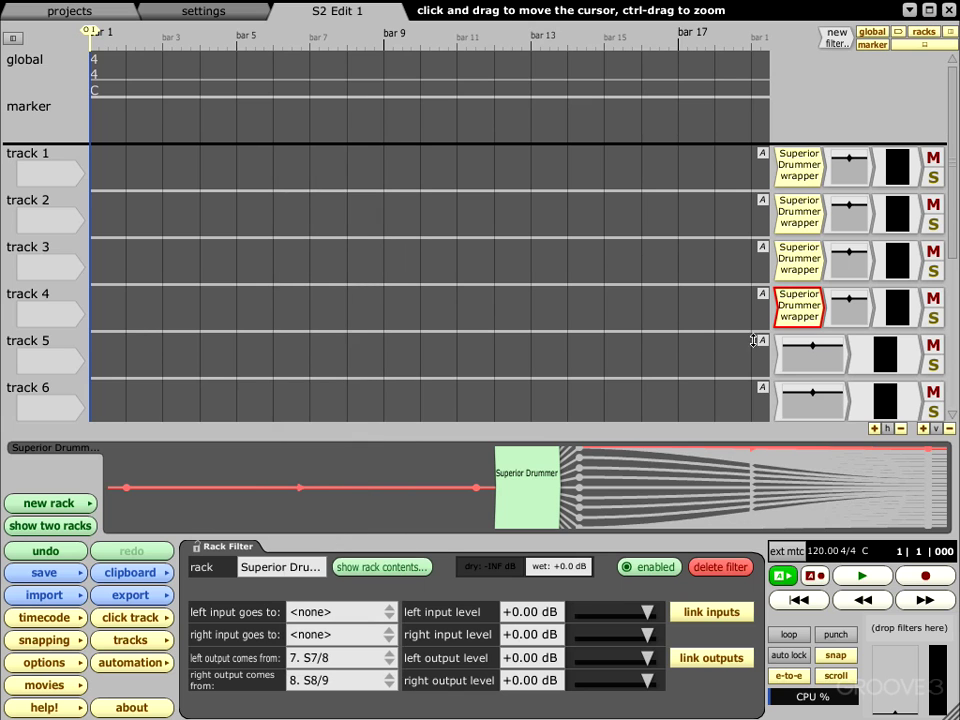
Copy the wrapper to tracks 5 (S9/10, S10/11) and 6 (S11/12, S12/13)
drag(800, 320, 800, 358)
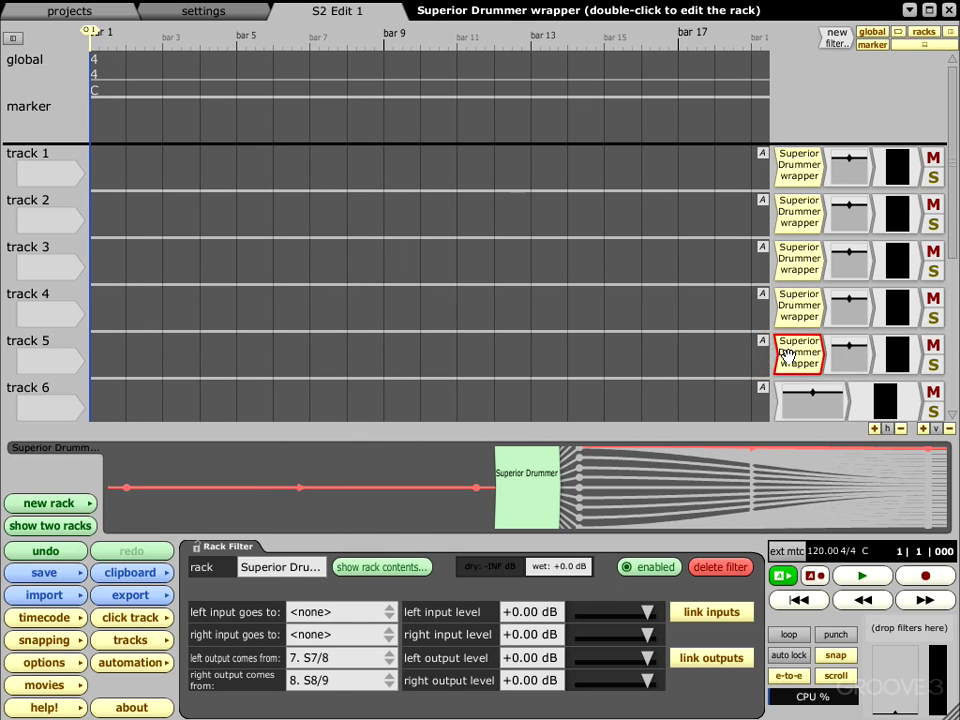
click(318, 658)
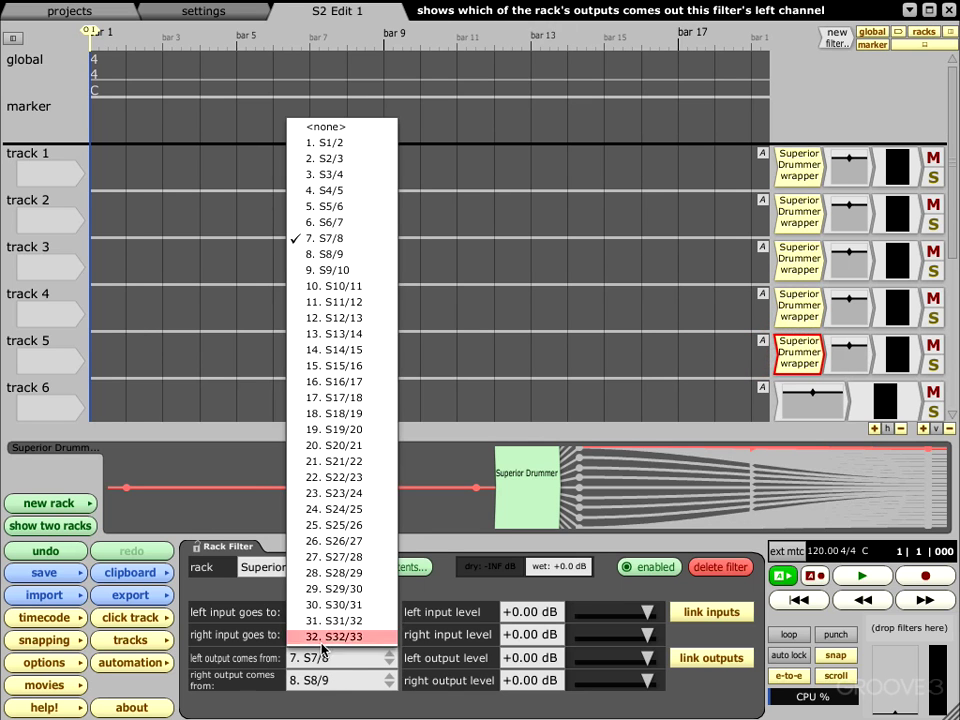
click(352, 270)
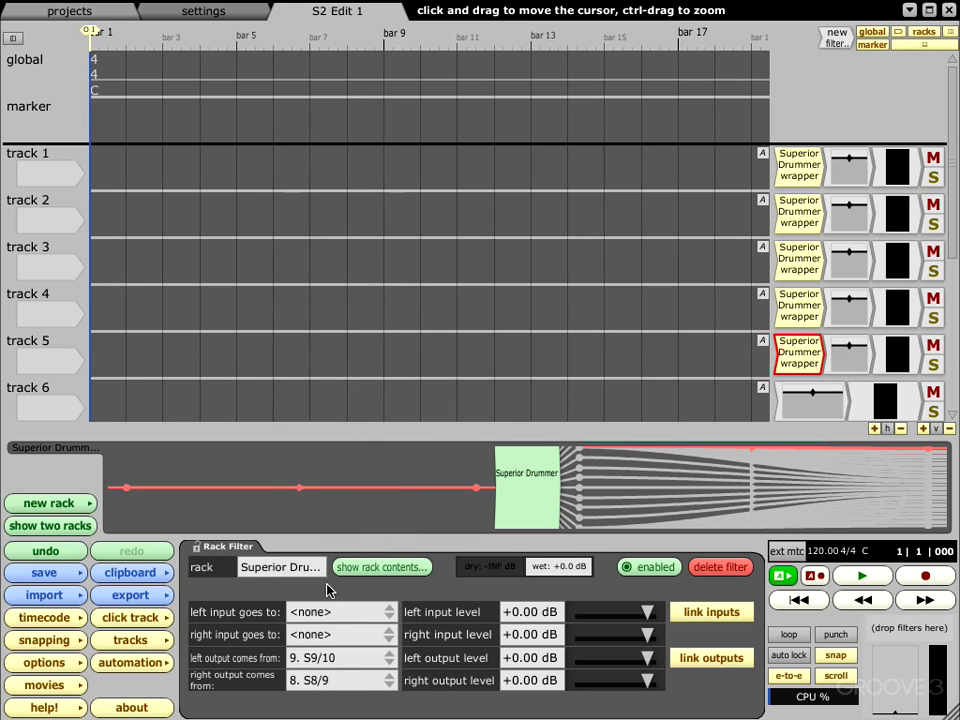
click(333, 686)
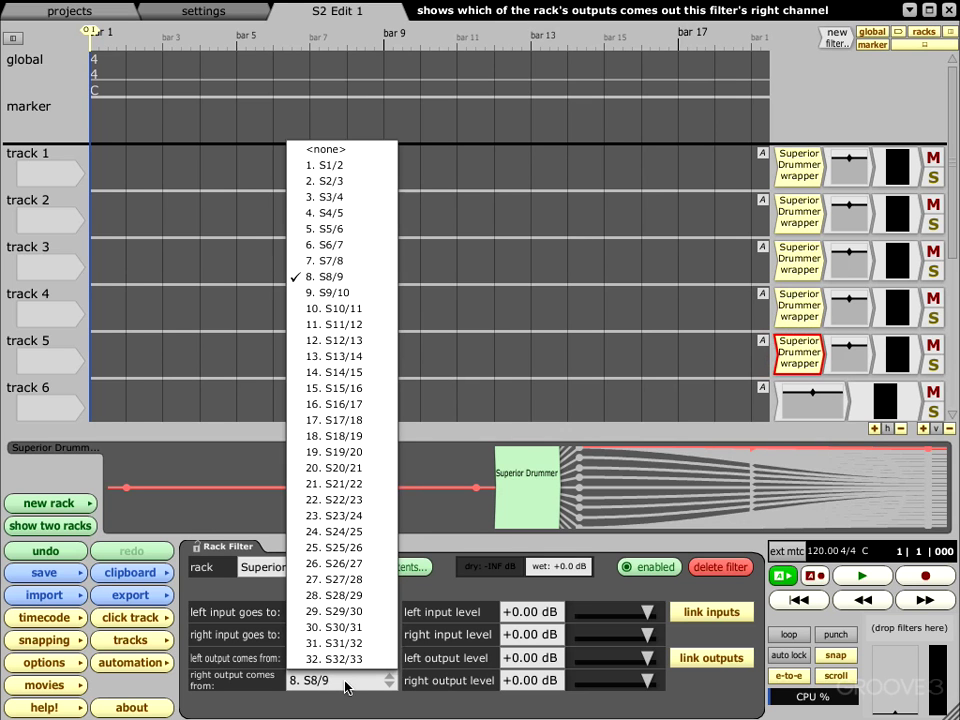
click(355, 307)
drag(797, 360, 795, 396)
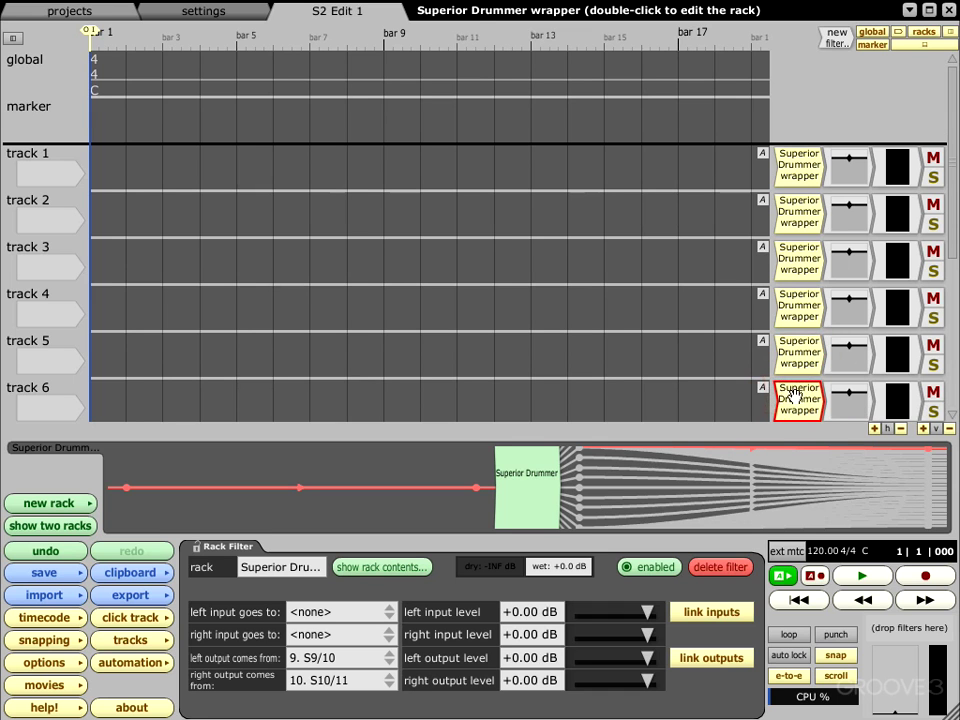
click(323, 661)
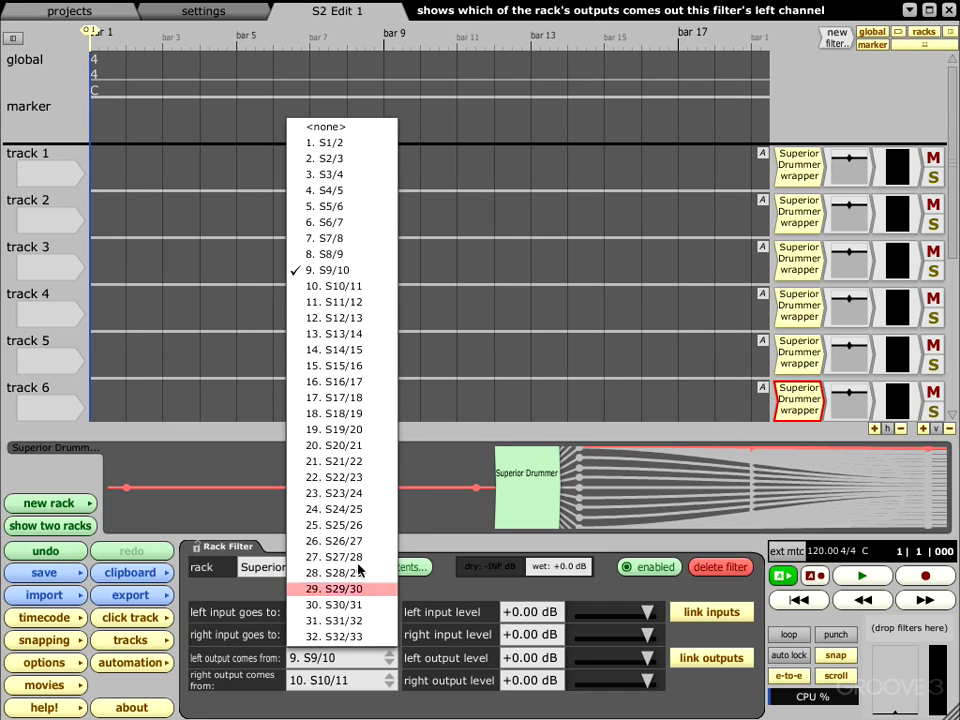
click(351, 302)
click(330, 680)
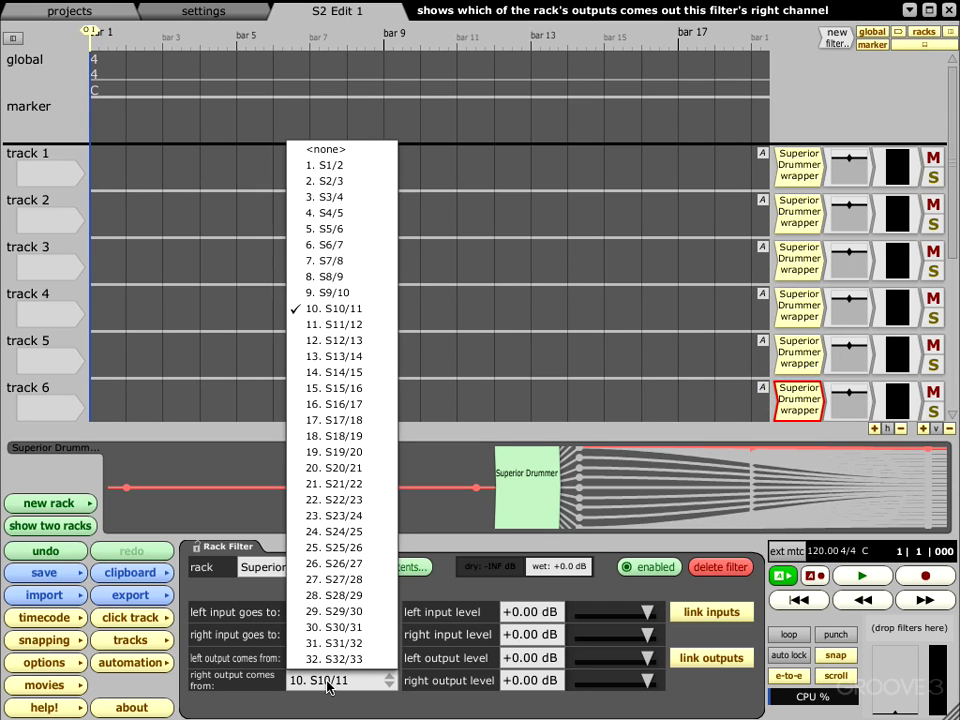
click(350, 341)
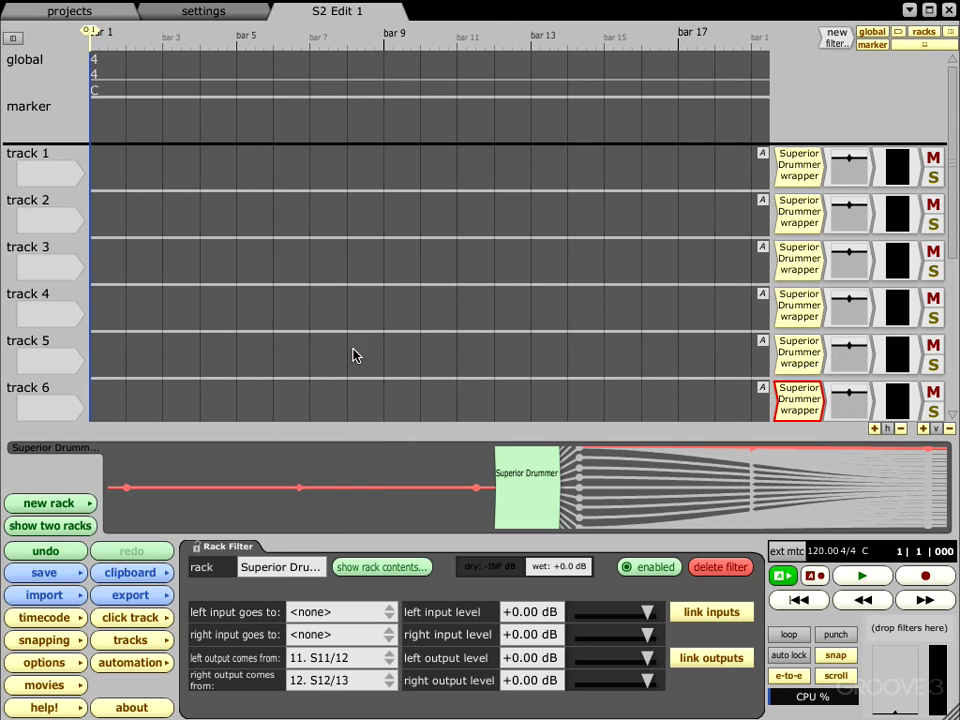
scroll(58, 322, down, 5)
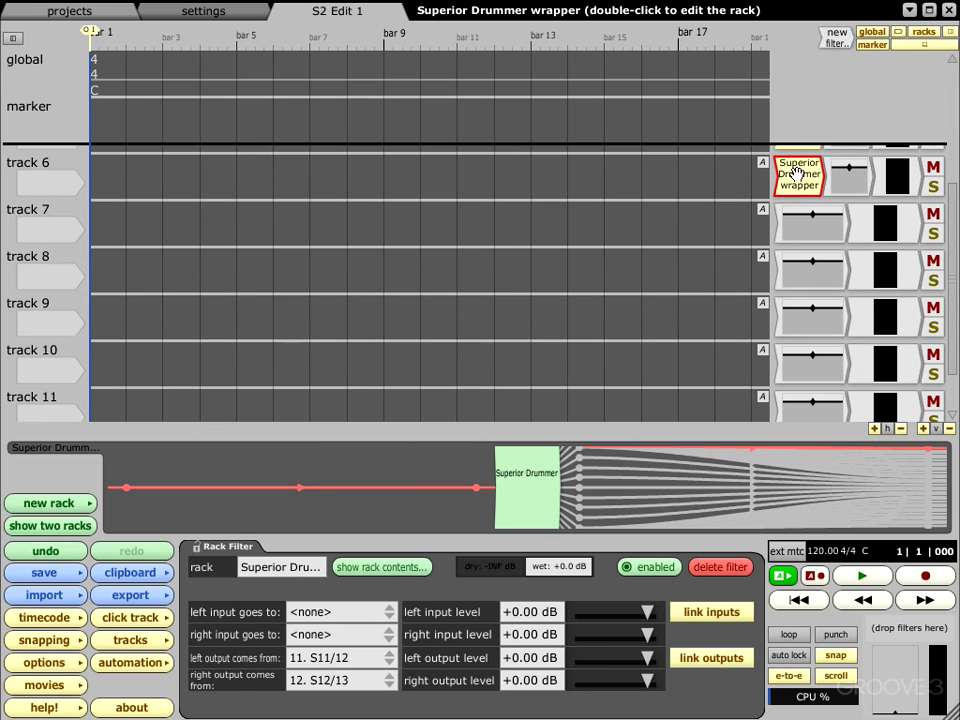
Copy the wrapper to tracks 7 (S13/14, S14/15) and 8 (S15/16, S16/17)
drag(795, 173, 787, 226)
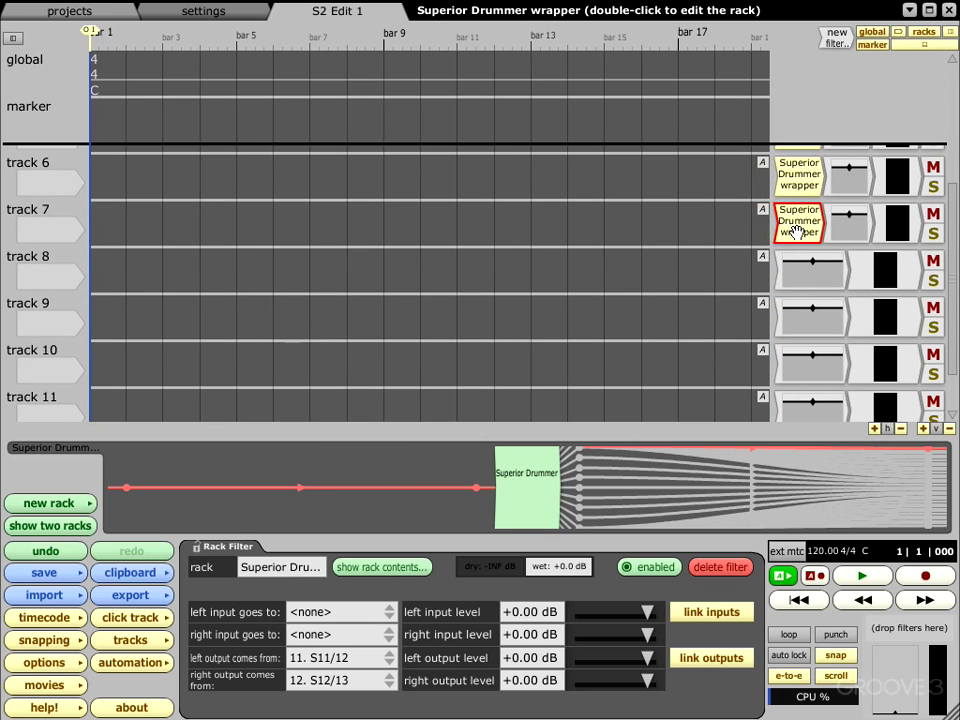
click(347, 663)
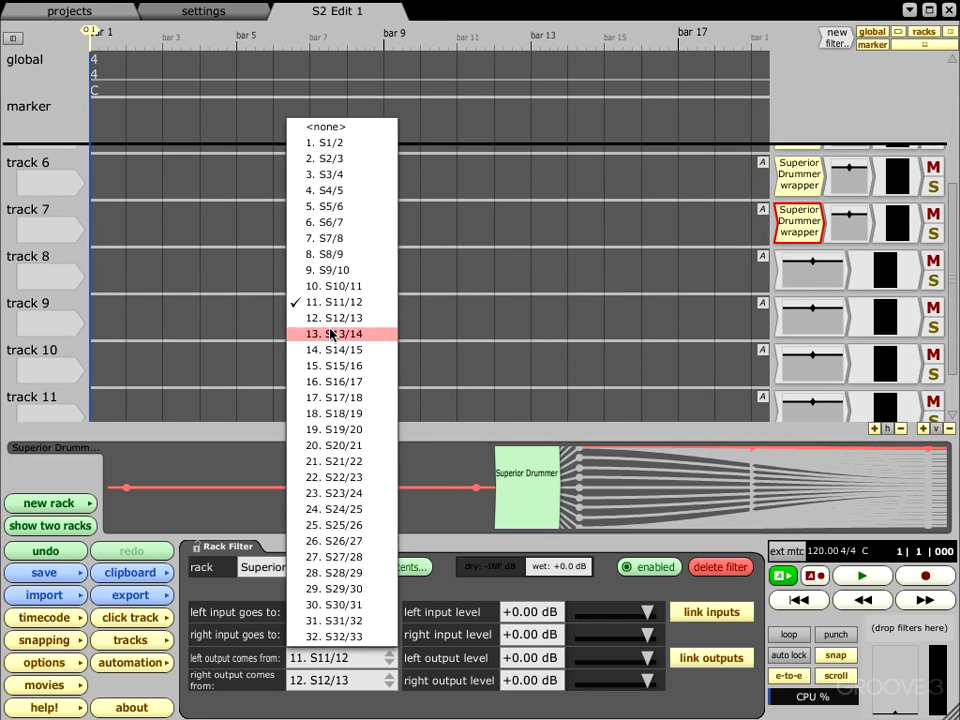
click(331, 336)
click(330, 678)
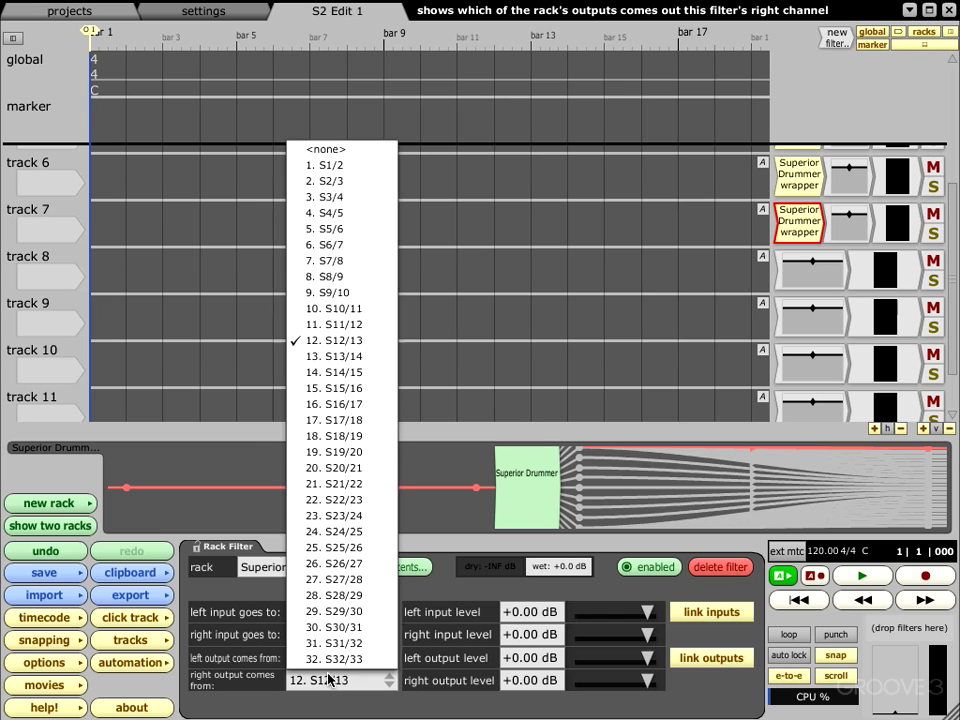
click(362, 372)
drag(795, 228, 797, 268)
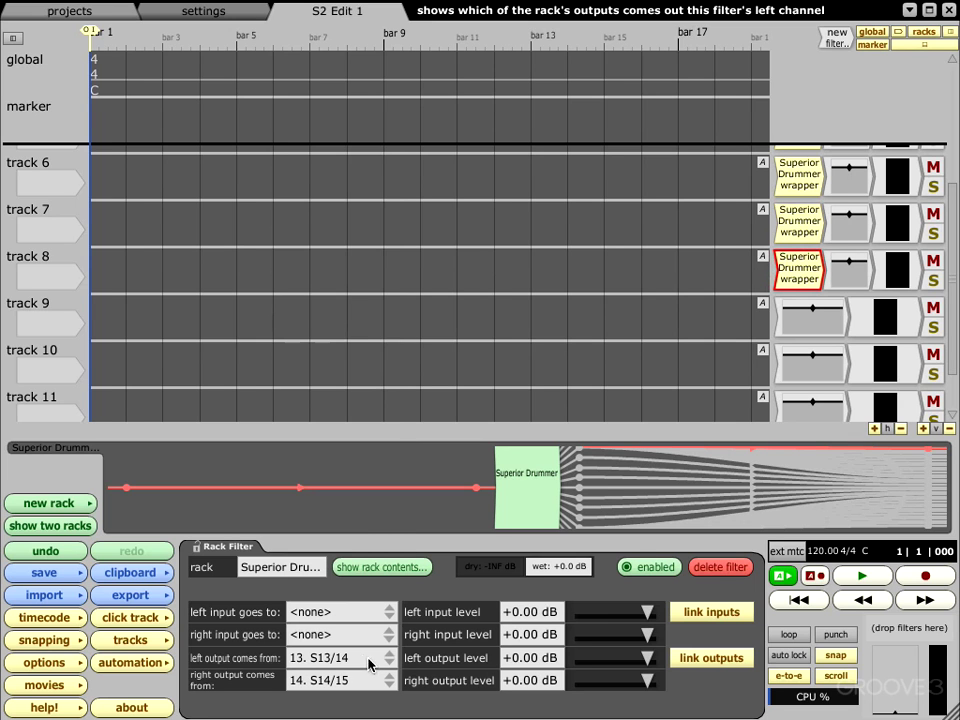
click(331, 662)
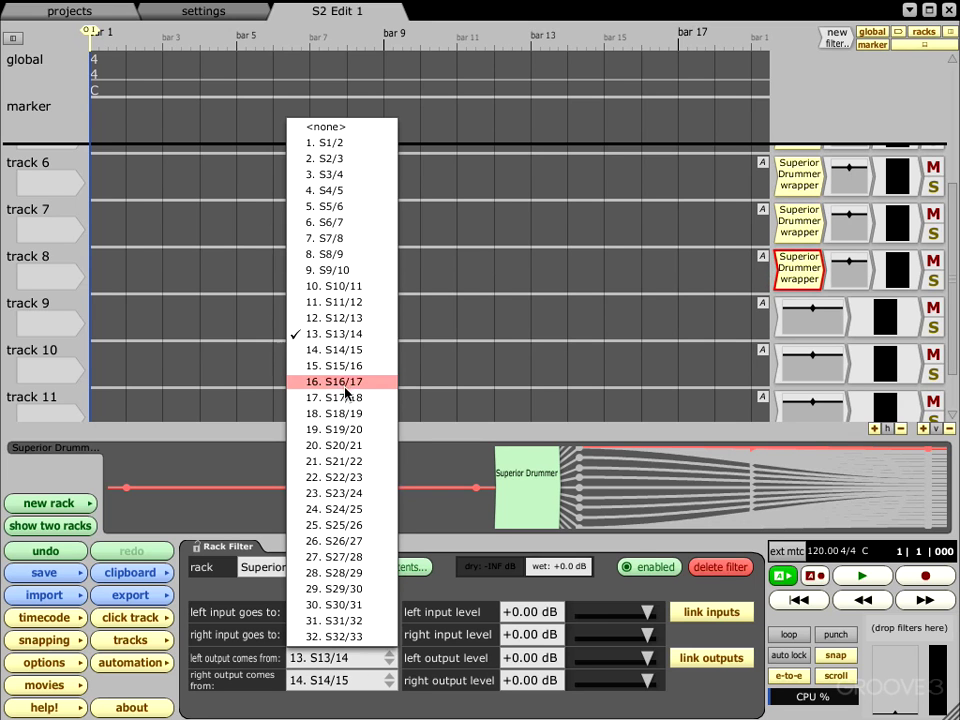
click(345, 367)
click(347, 679)
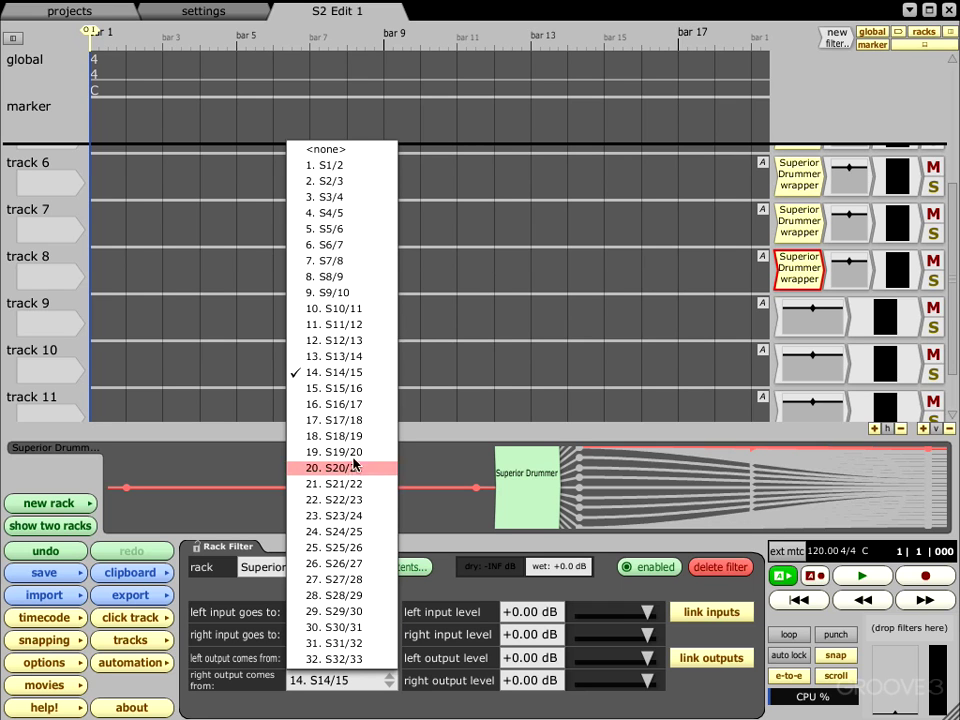
click(347, 404)
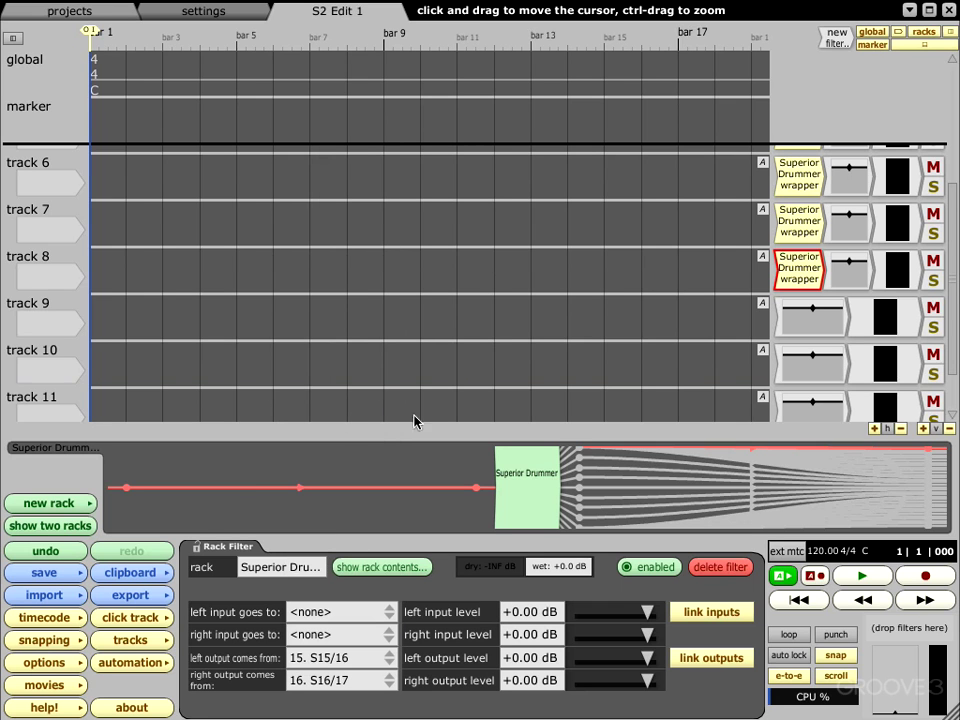
Copy the wrapper to track 9 with its left output from 17. S17/18
drag(805, 268, 797, 318)
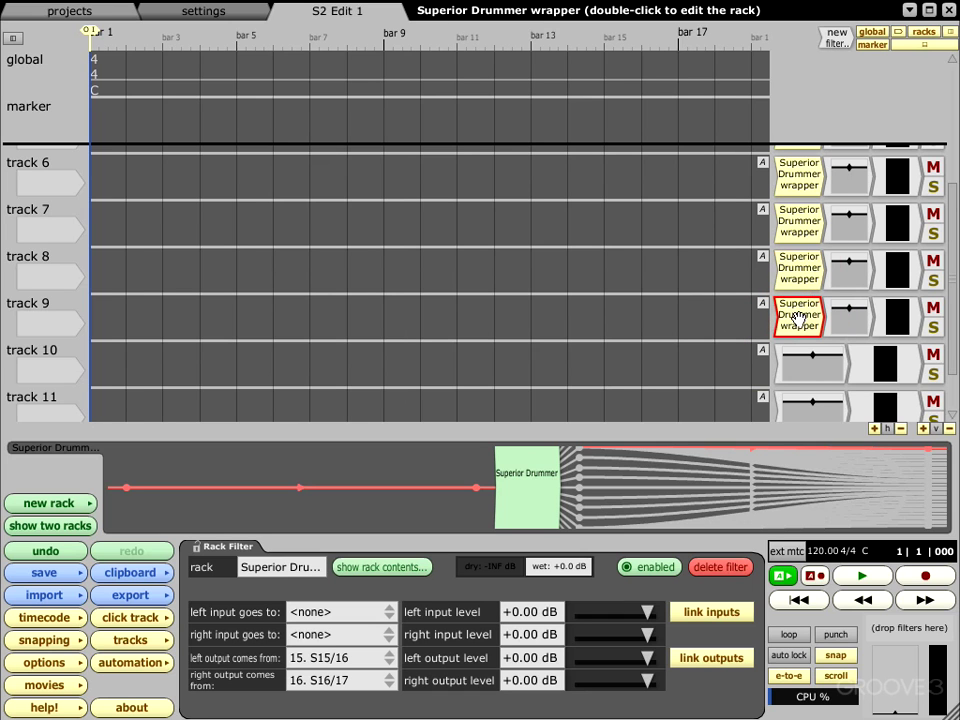
click(338, 660)
click(341, 398)
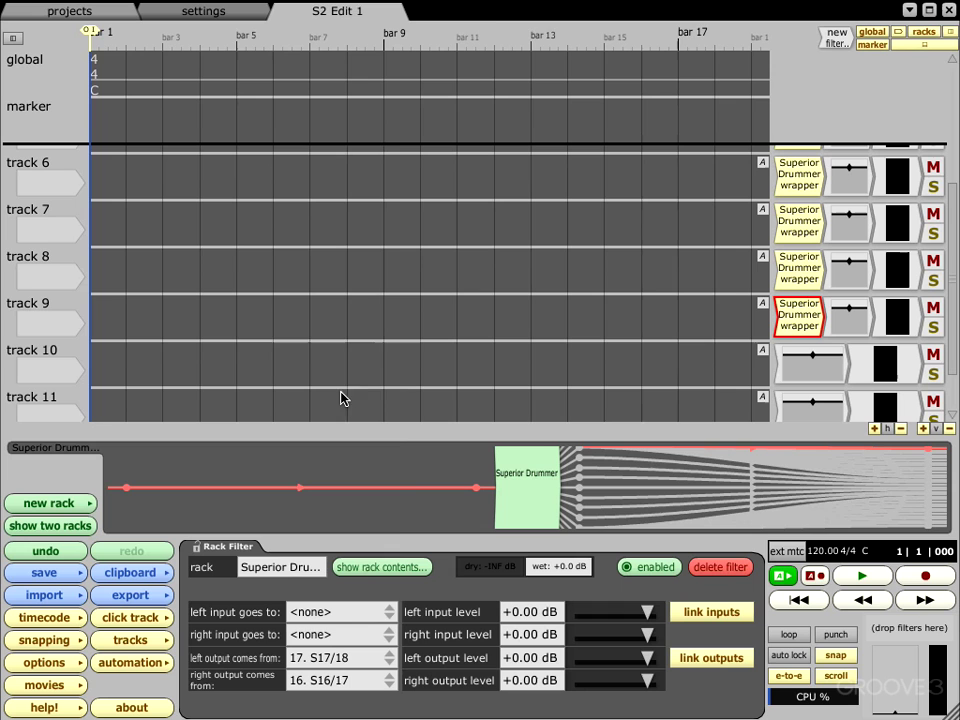
click(340, 677)
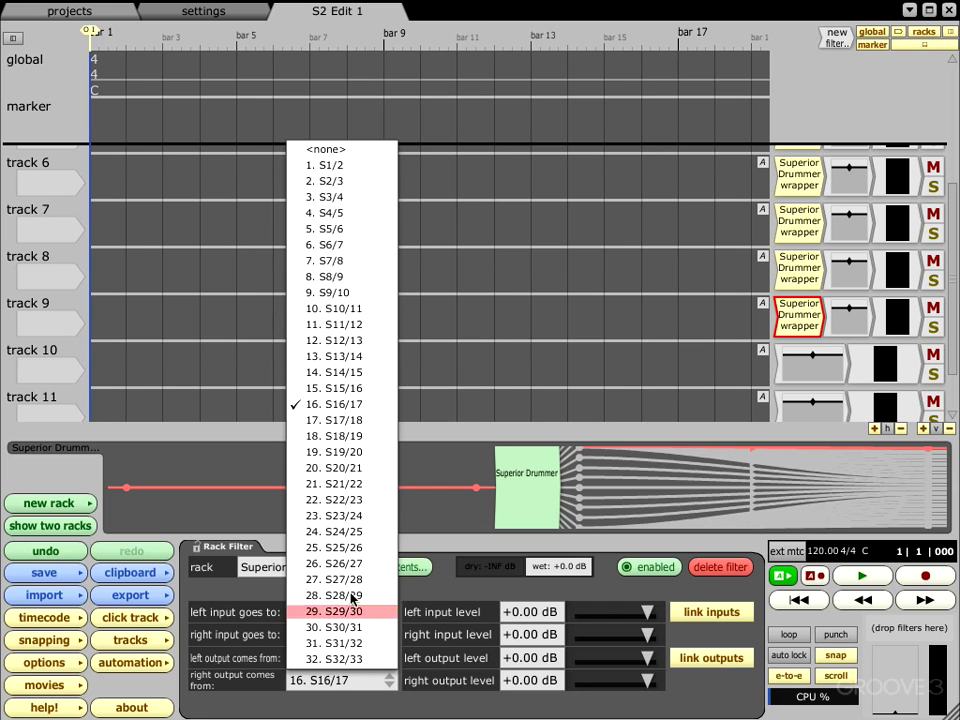
Set track 9's right output to S18/19 and feed track 10 from S19/20 and S20/21
click(355, 436)
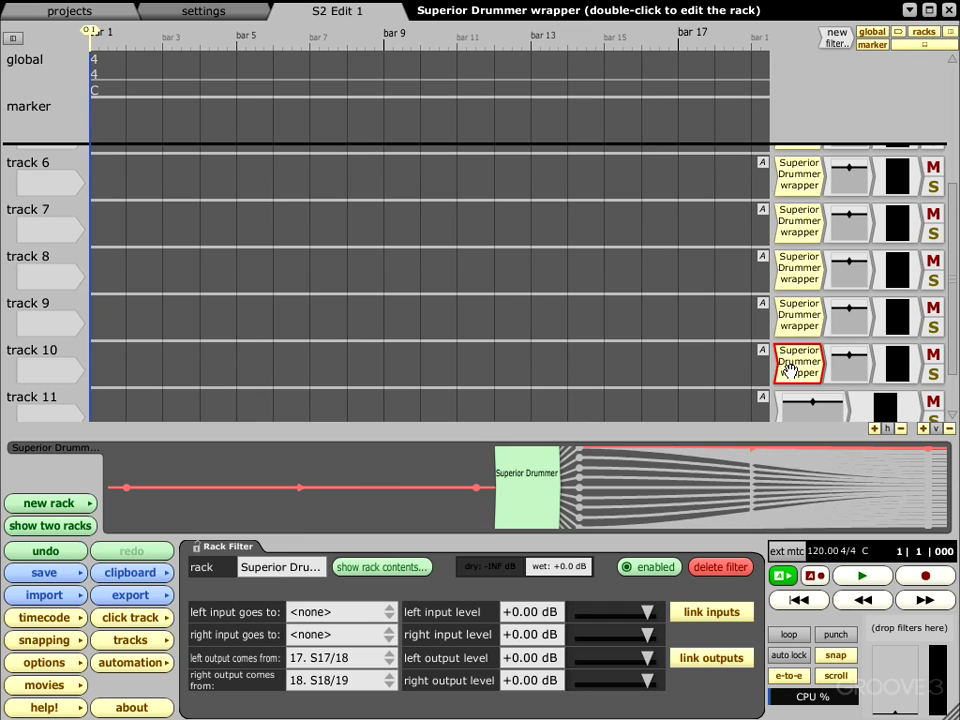
click(344, 664)
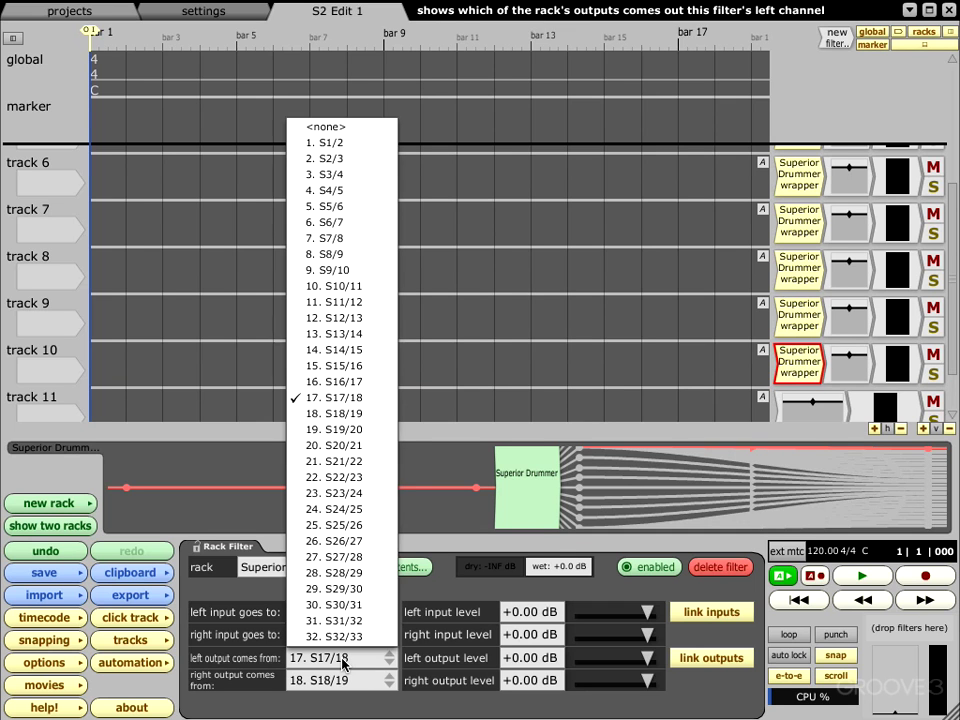
click(358, 431)
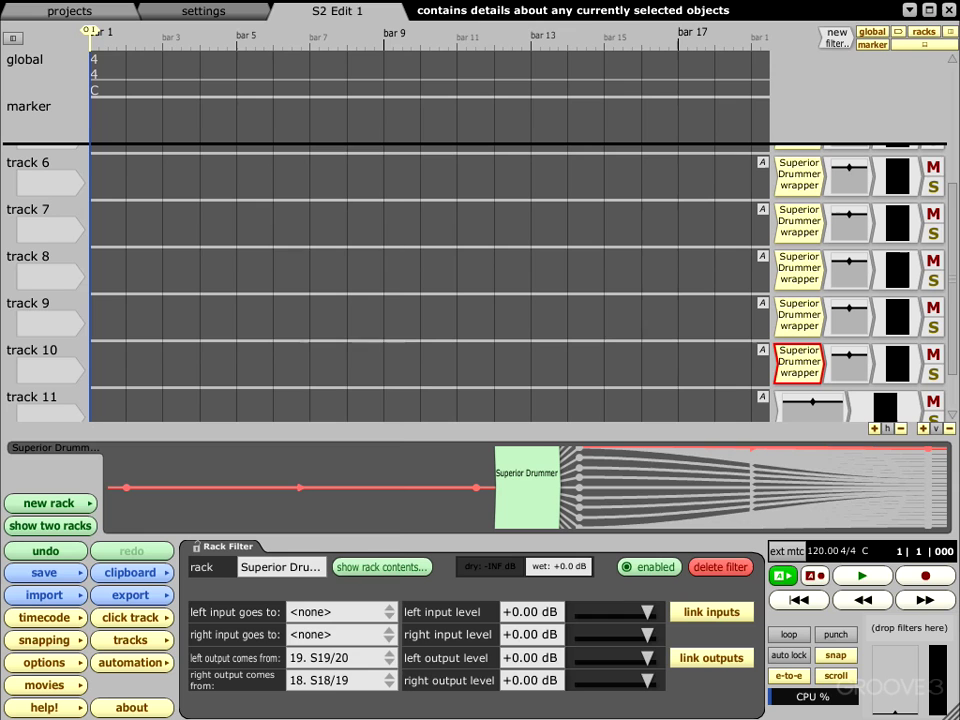
click(331, 684)
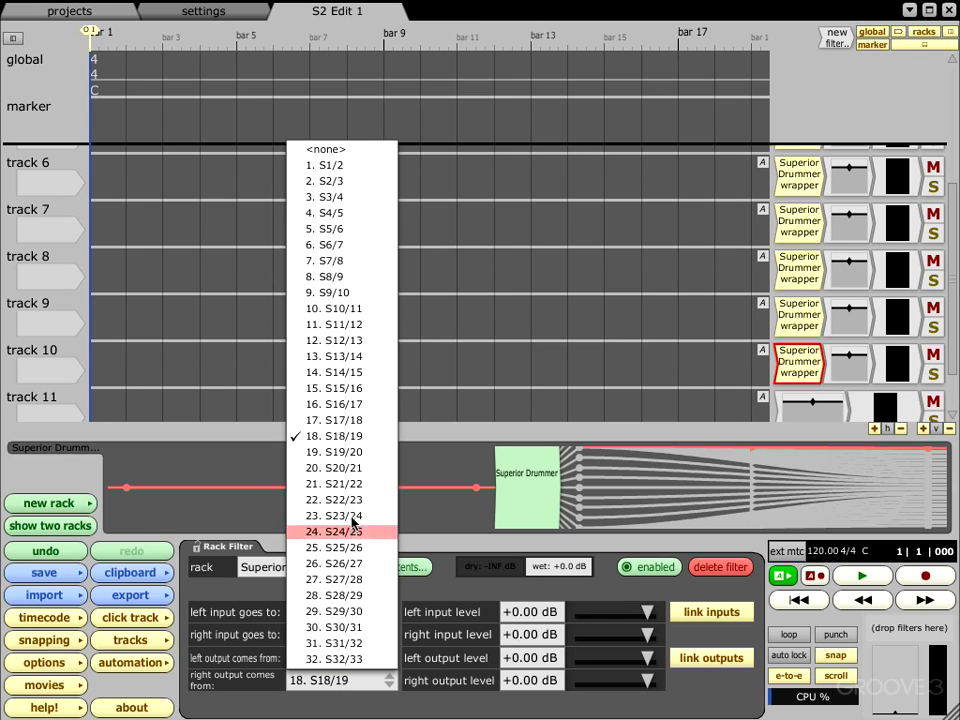
click(343, 467)
Copy the drummer wrapper onto track 11, feed it from S21/22 and S22/23, and open Superior Drummer
drag(800, 362, 798, 405)
scroll(31, 362, down, 1)
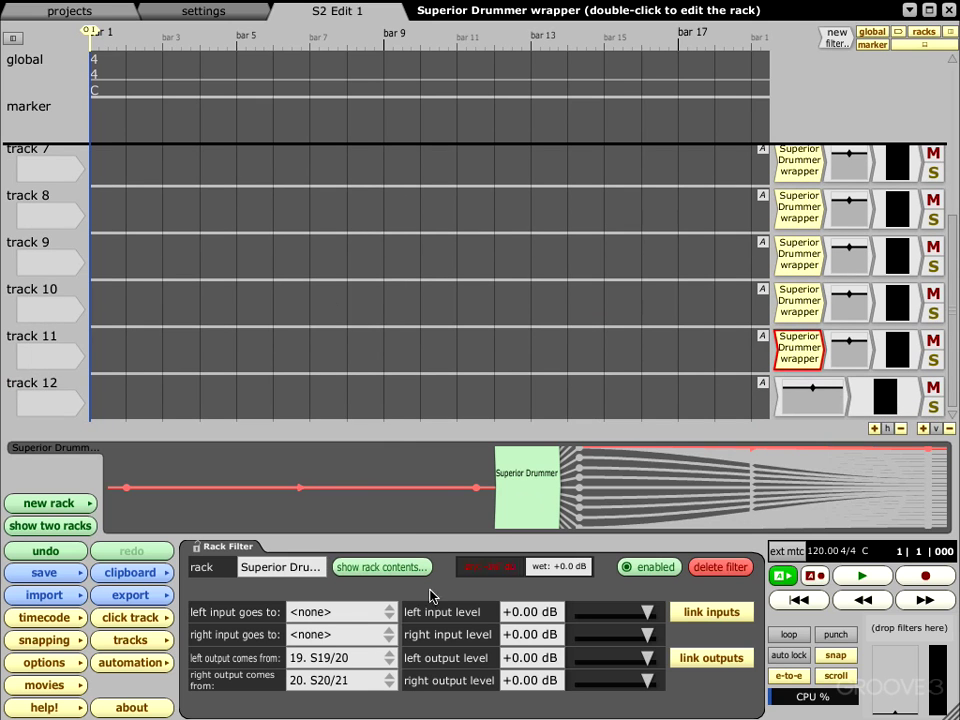
click(323, 658)
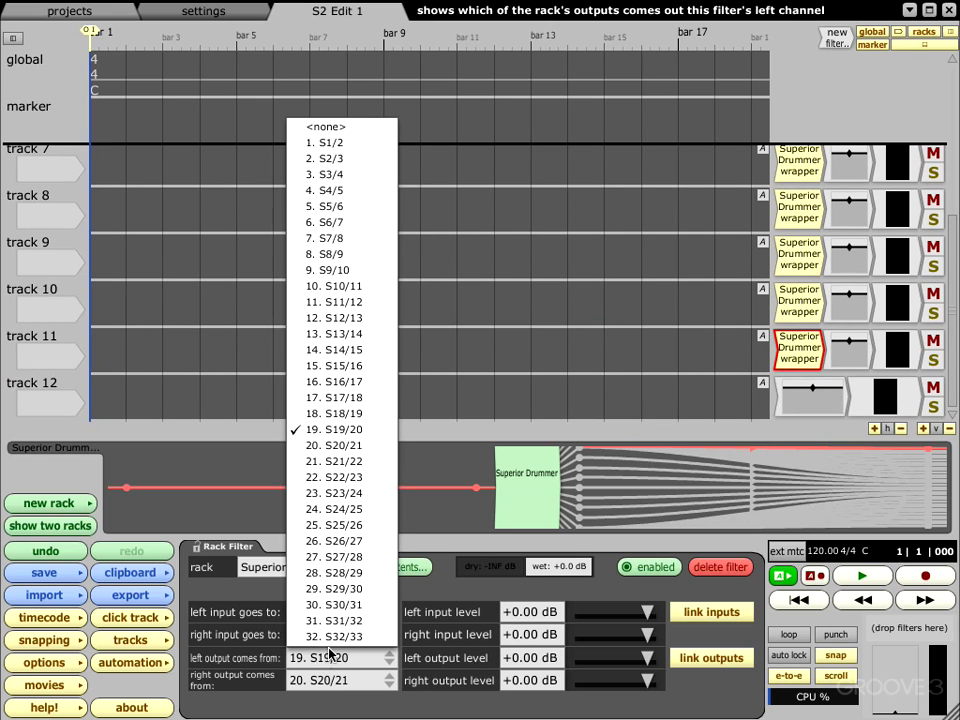
click(345, 462)
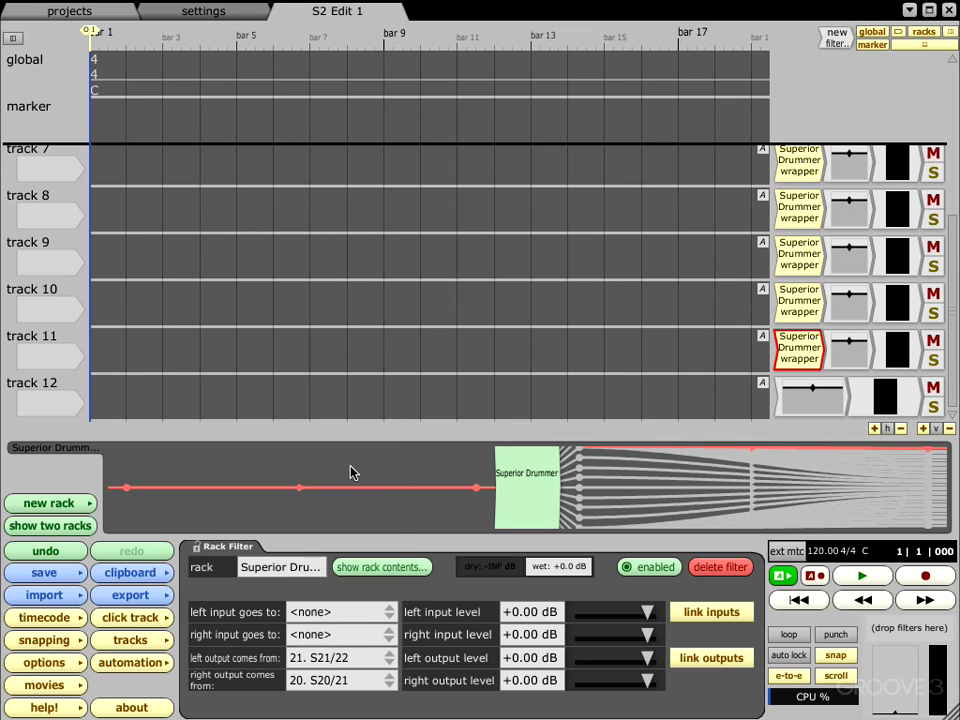
click(323, 682)
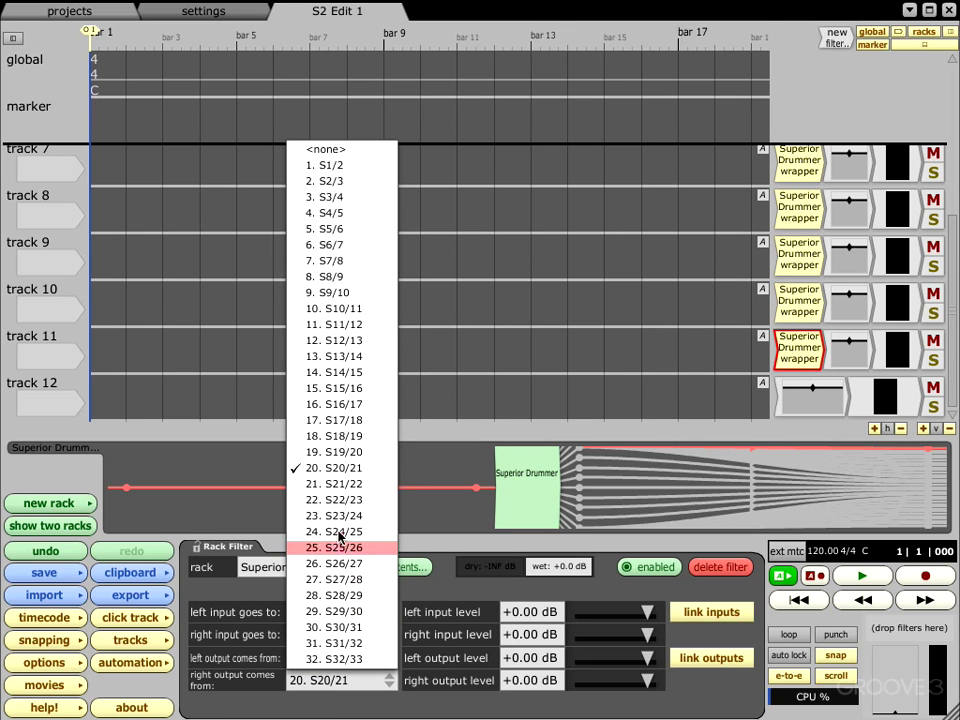
click(342, 500)
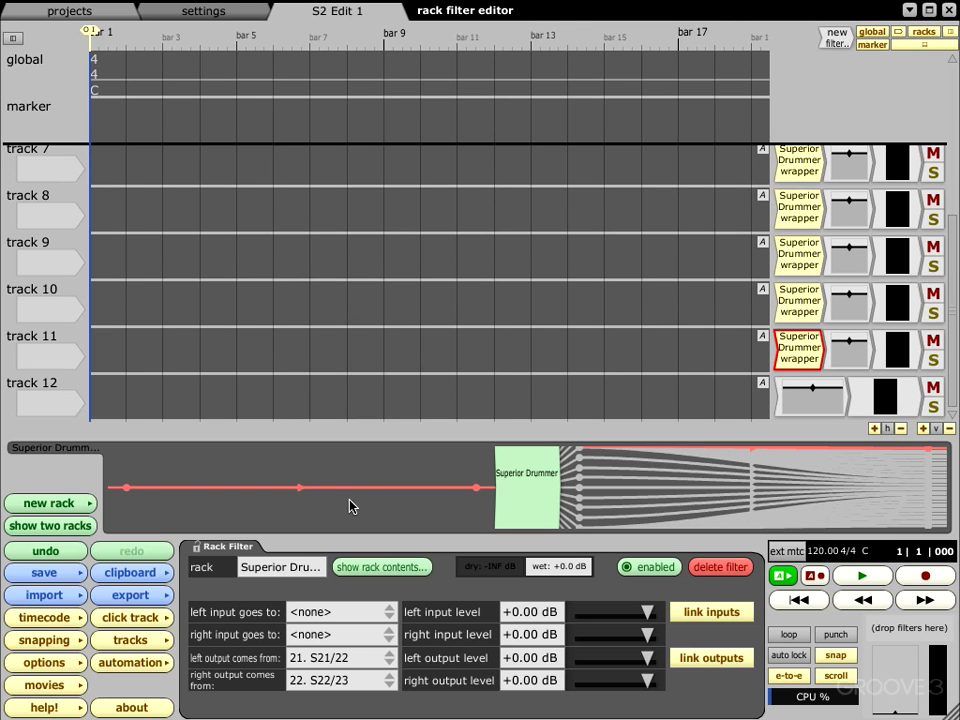
double_click(525, 491)
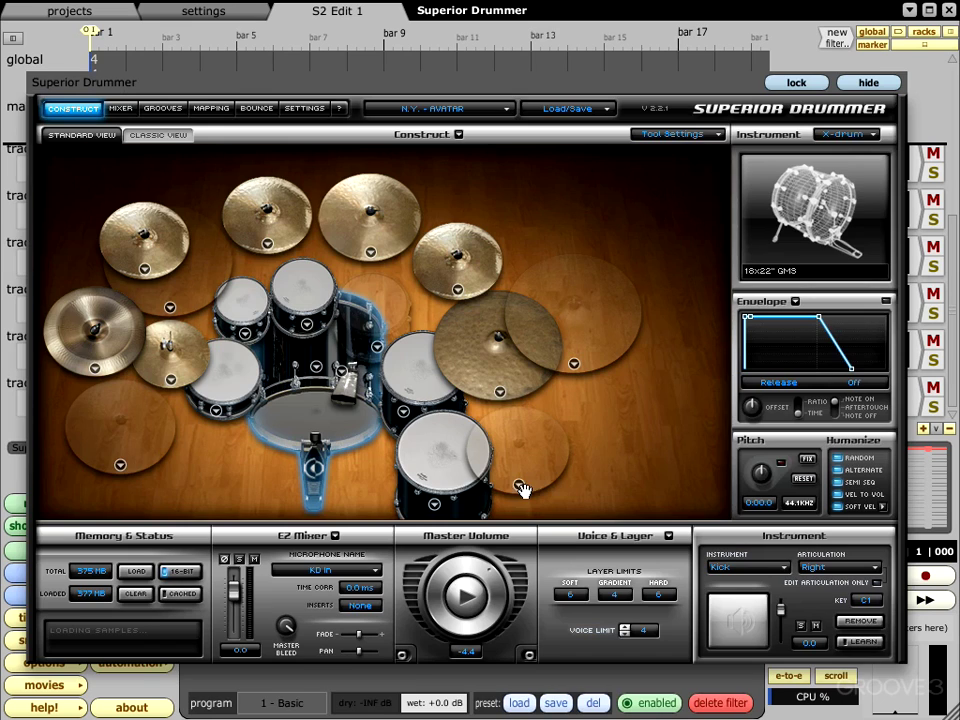
In the Mixer, reset the AMB Far, AMB Mono and AMB Bullet faders to 0.0 dB
click(121, 107)
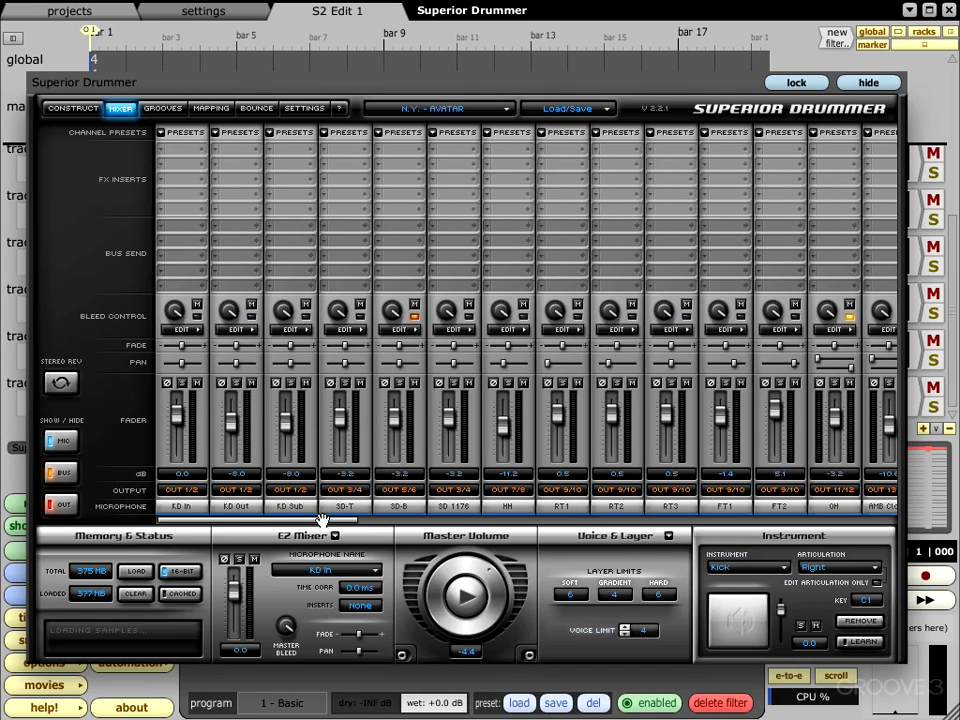
drag(322, 521, 484, 516)
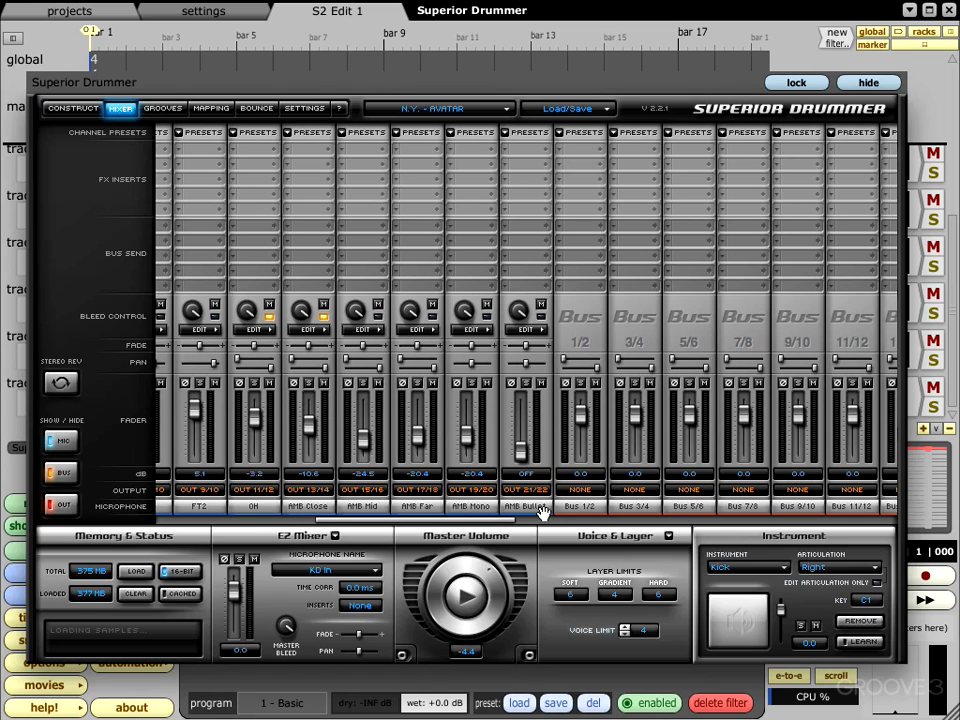
ctrl+click(418, 440)
ctrl+click(467, 434)
ctrl+click(521, 395)
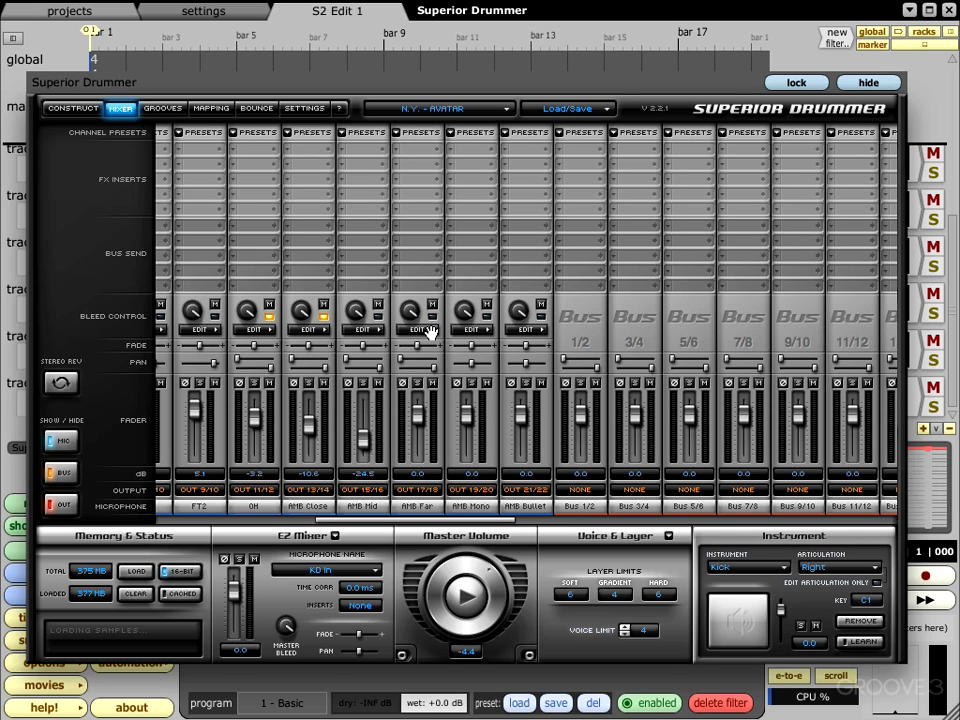
Enable bleed from every kit piece on AMB Mono and AMB Bullet, solo AMB Bullet, then return to Construct
click(420, 330)
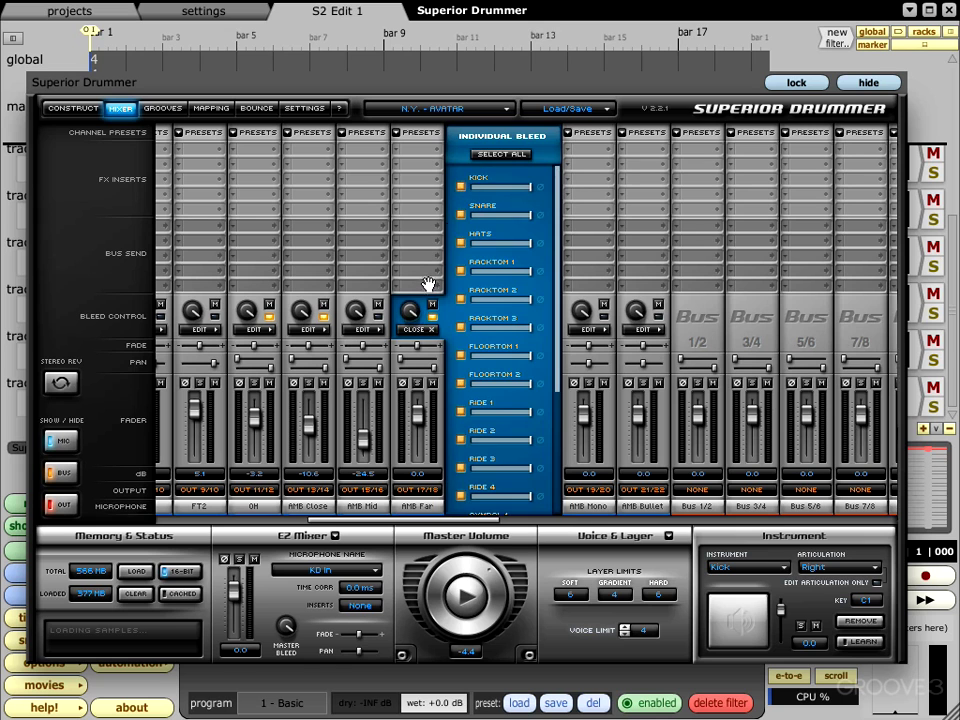
click(425, 327)
click(470, 329)
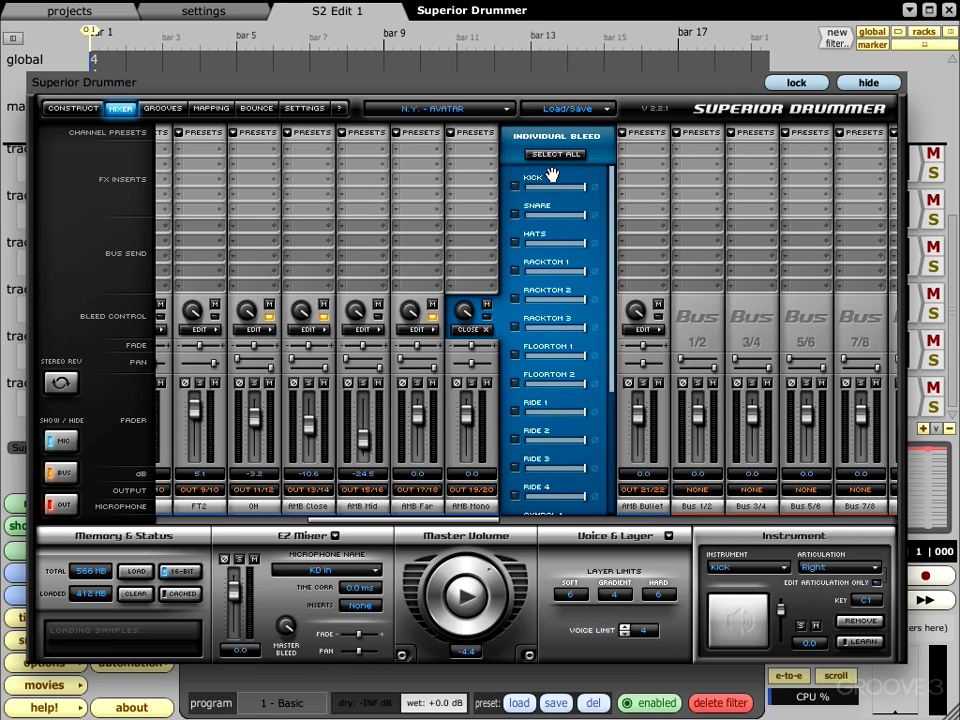
click(546, 155)
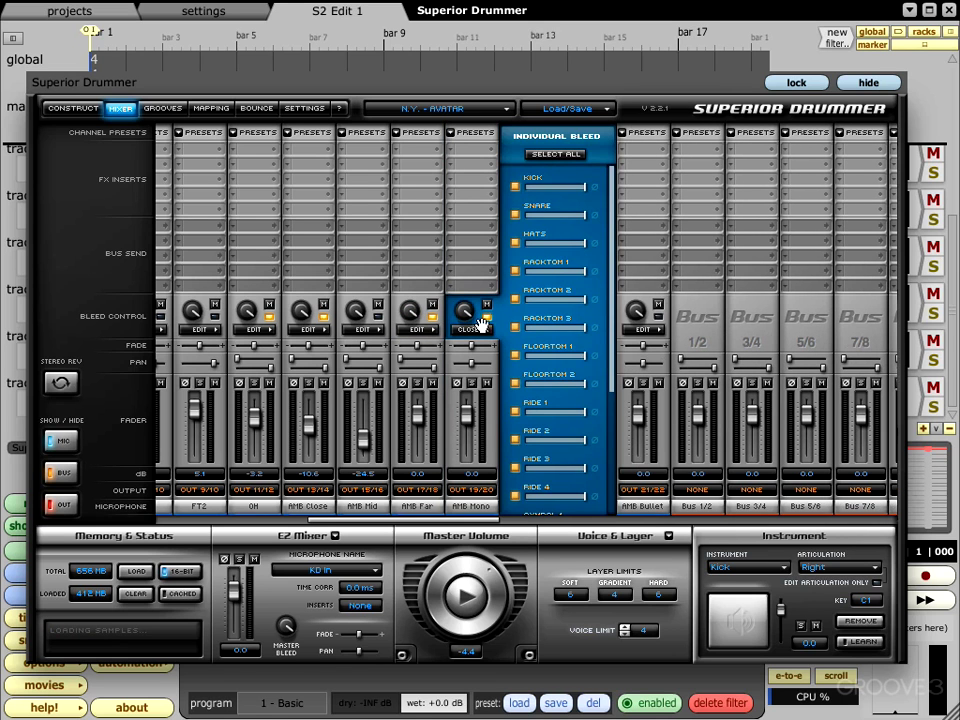
click(478, 327)
click(524, 329)
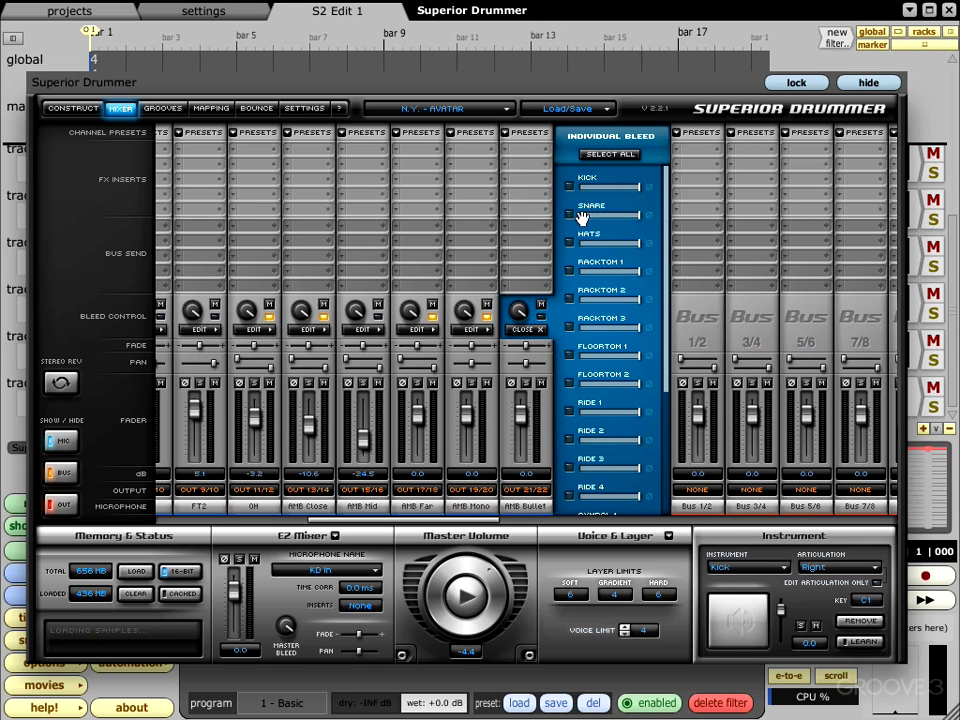
click(596, 156)
click(527, 330)
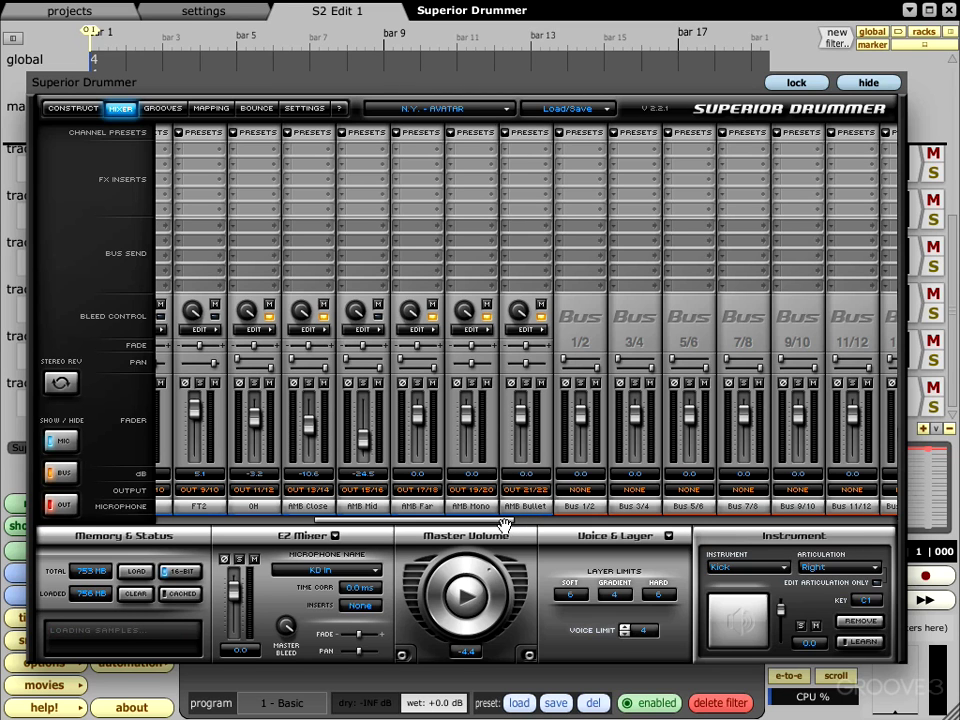
click(527, 383)
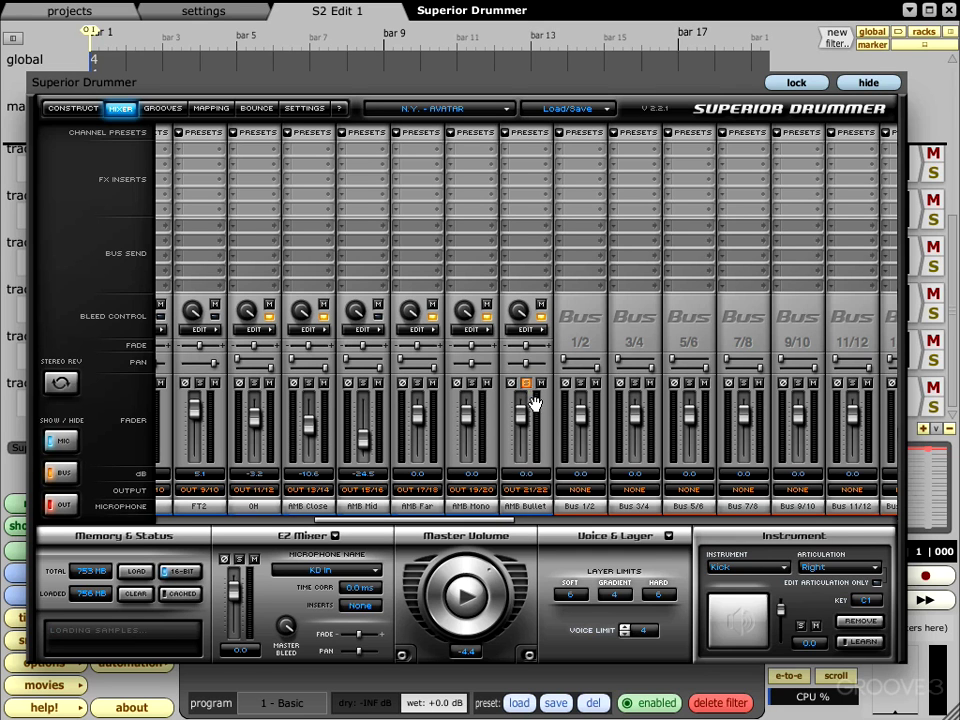
click(76, 108)
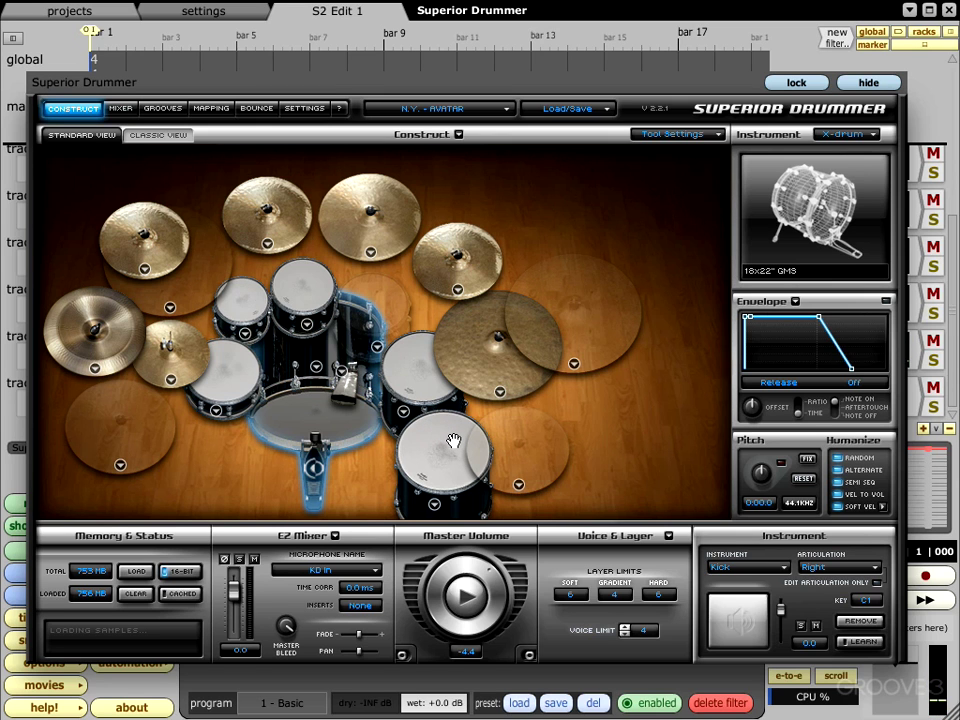
Hide the Superior Drummer plugin window to reveal the S2 Edit 1 track list
click(868, 84)
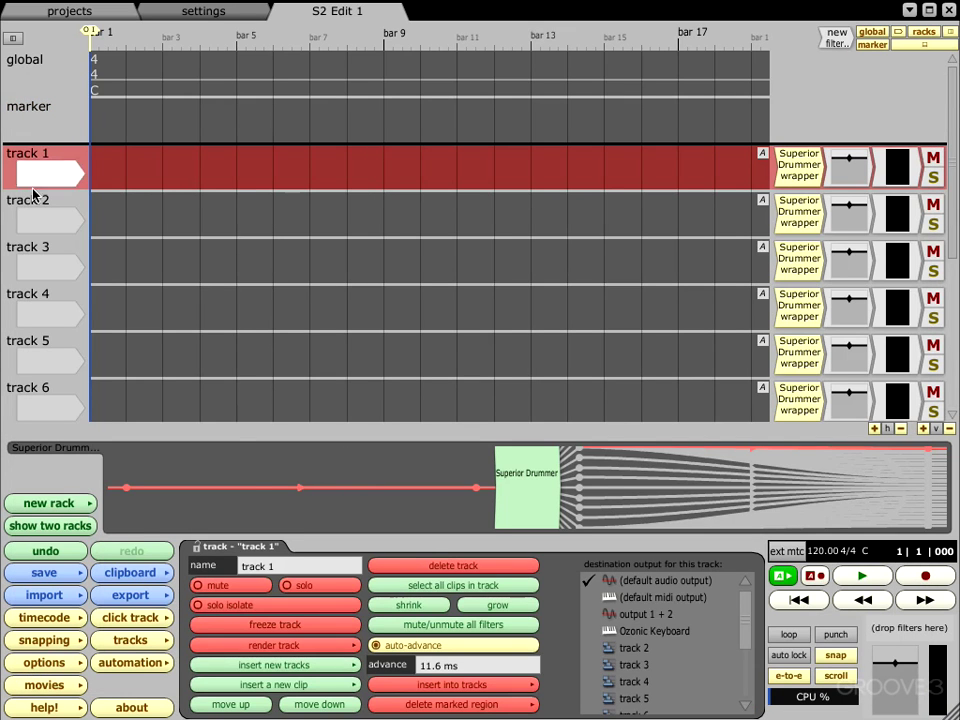
Name track 1 KD and track 2 ST
click(293, 567)
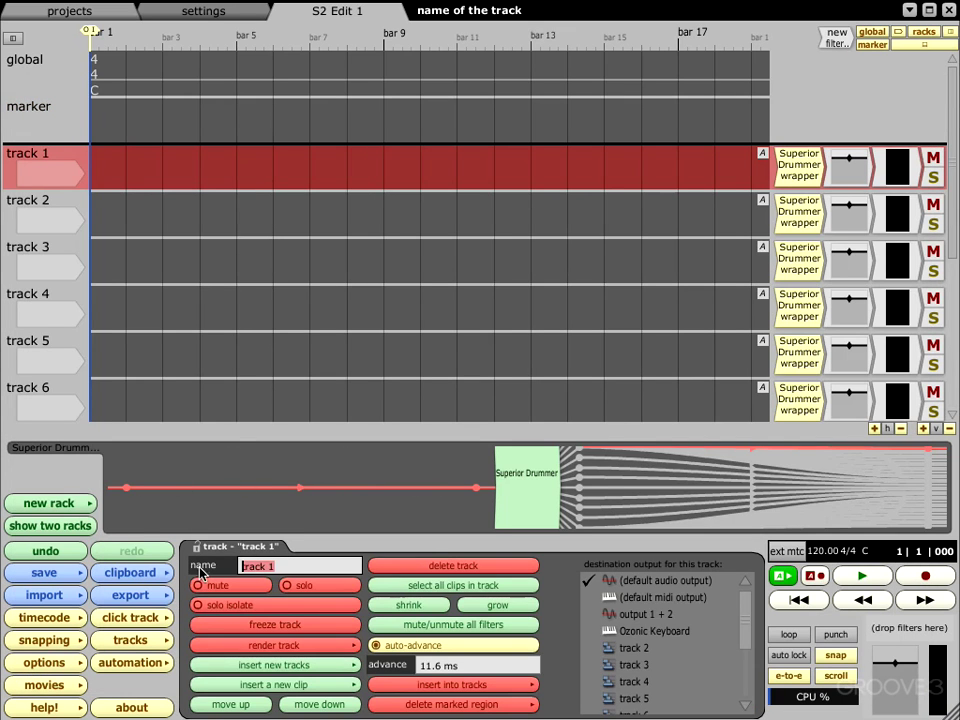
text(KD)
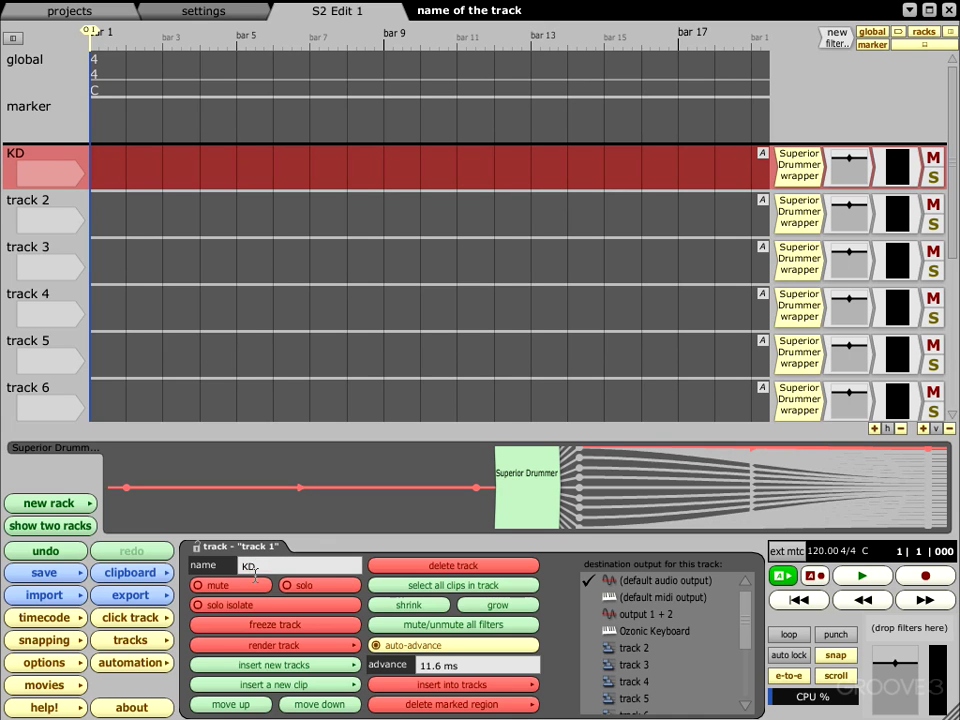
scroll(24, 203, down, 1)
click(24, 203)
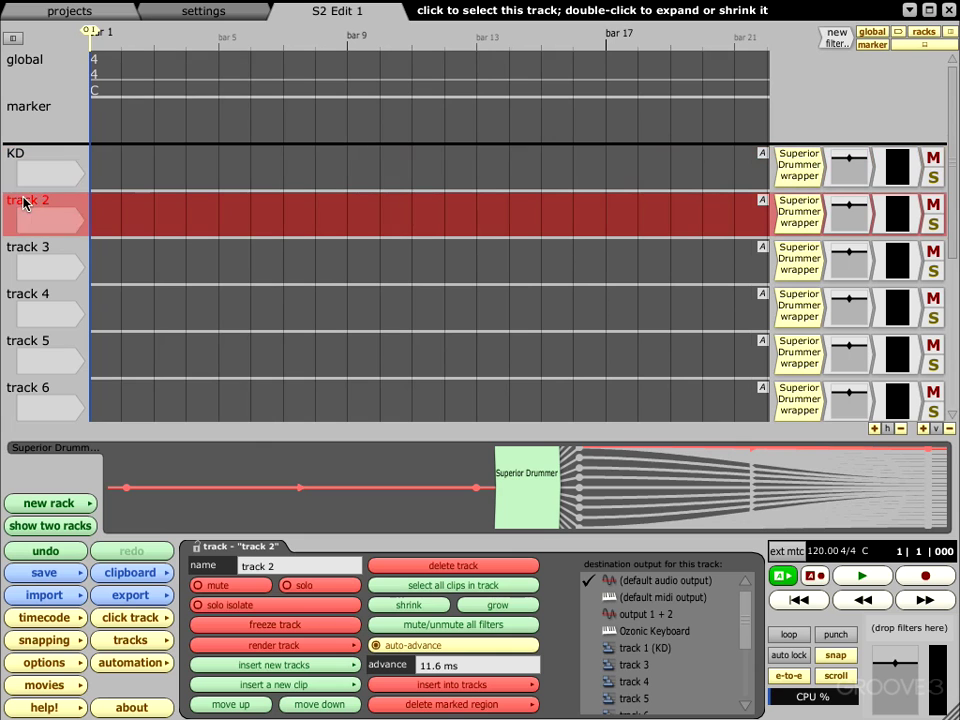
click(237, 566)
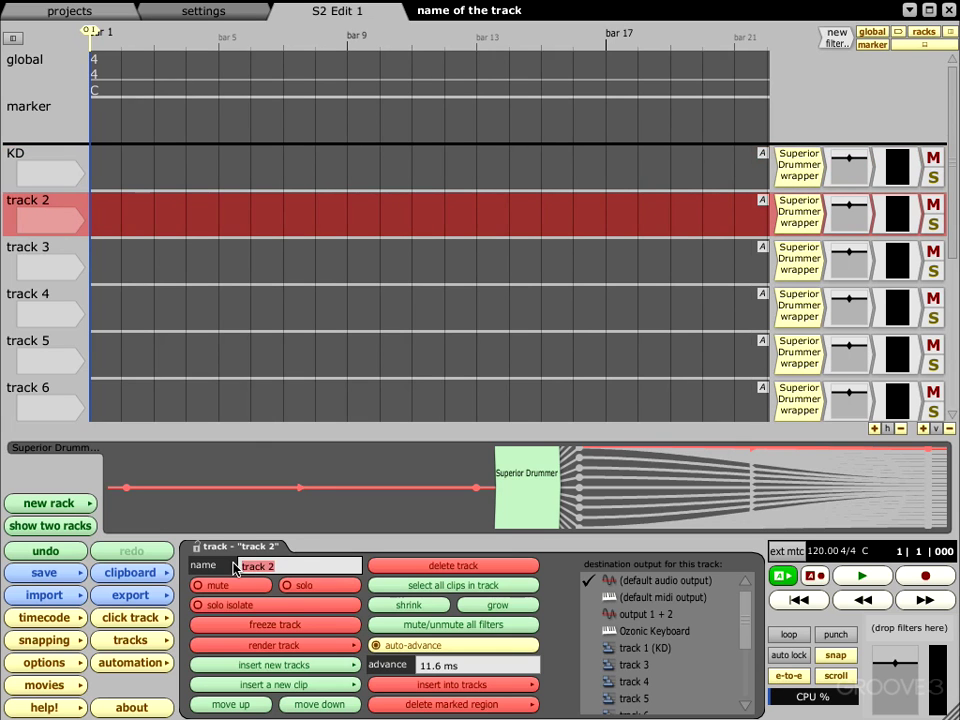
text(ST)
key(Return)
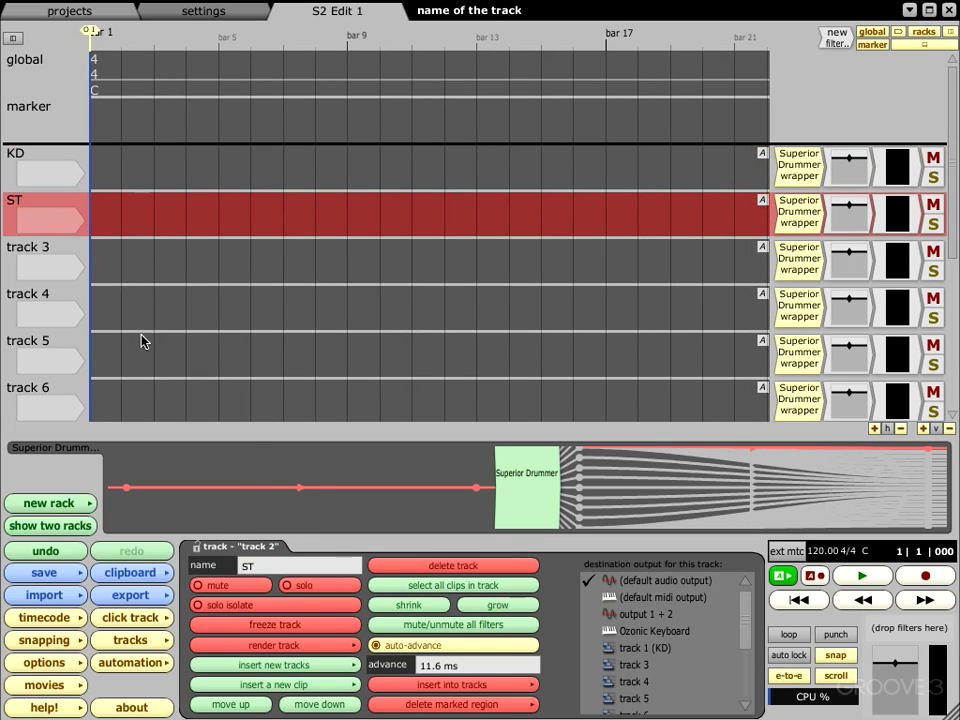
Name track 3 SB and track 4 HH
click(43, 248)
click(228, 565)
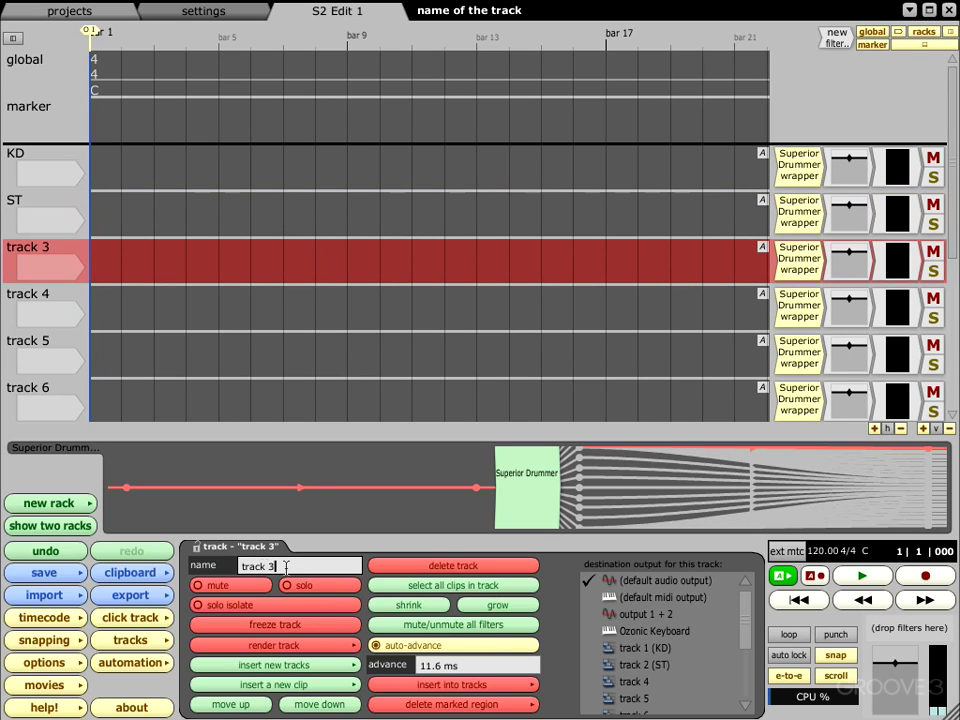
text(SB)
key(Return)
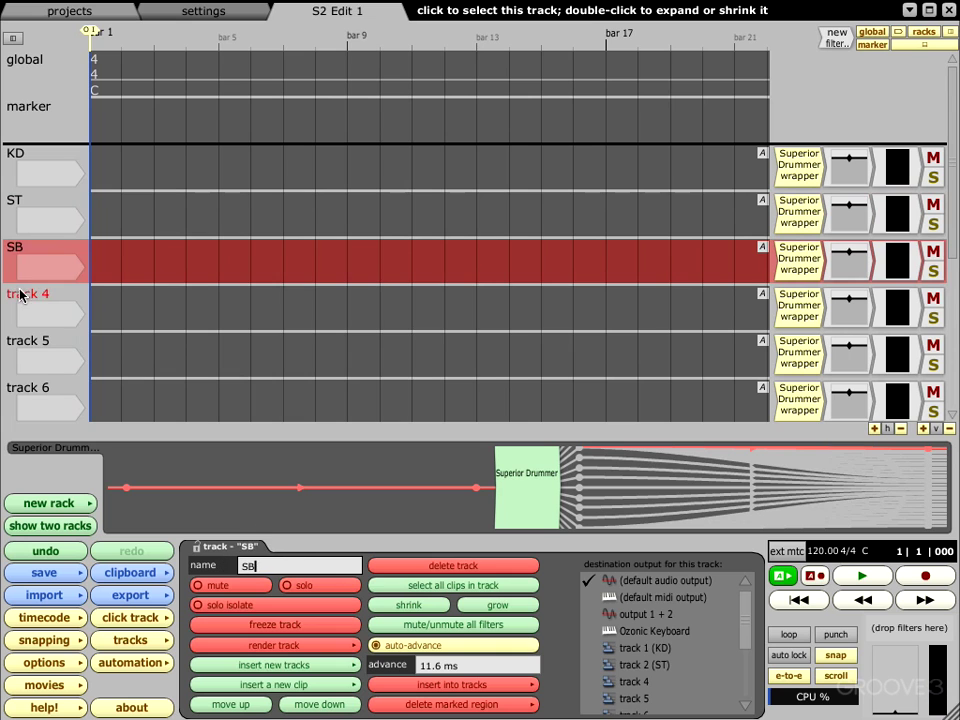
click(20, 292)
click(240, 567)
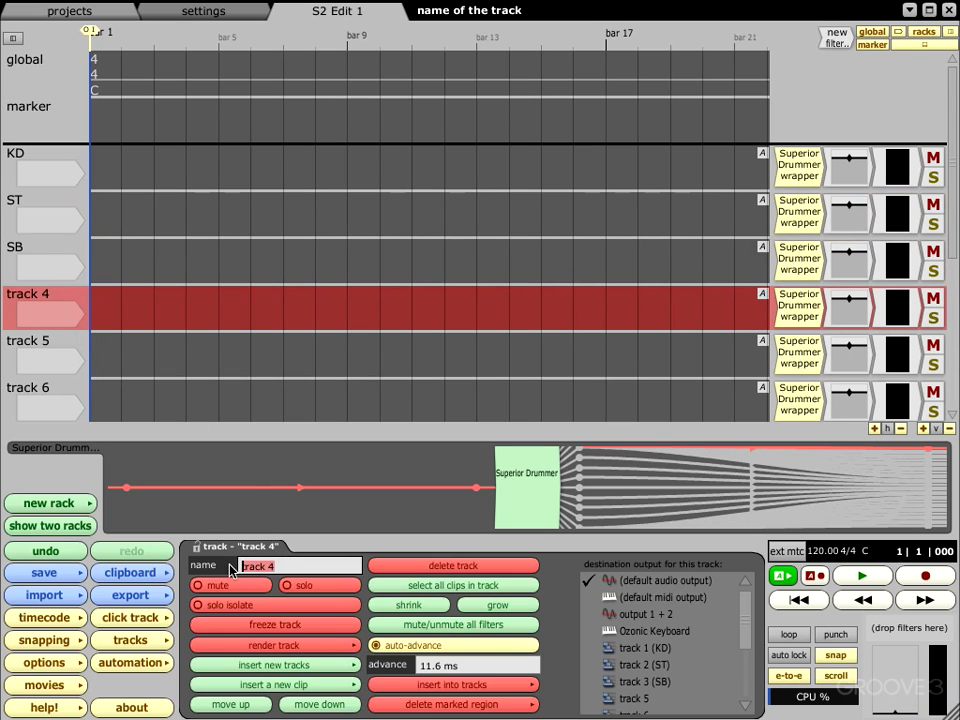
text(HH)
key(Return)
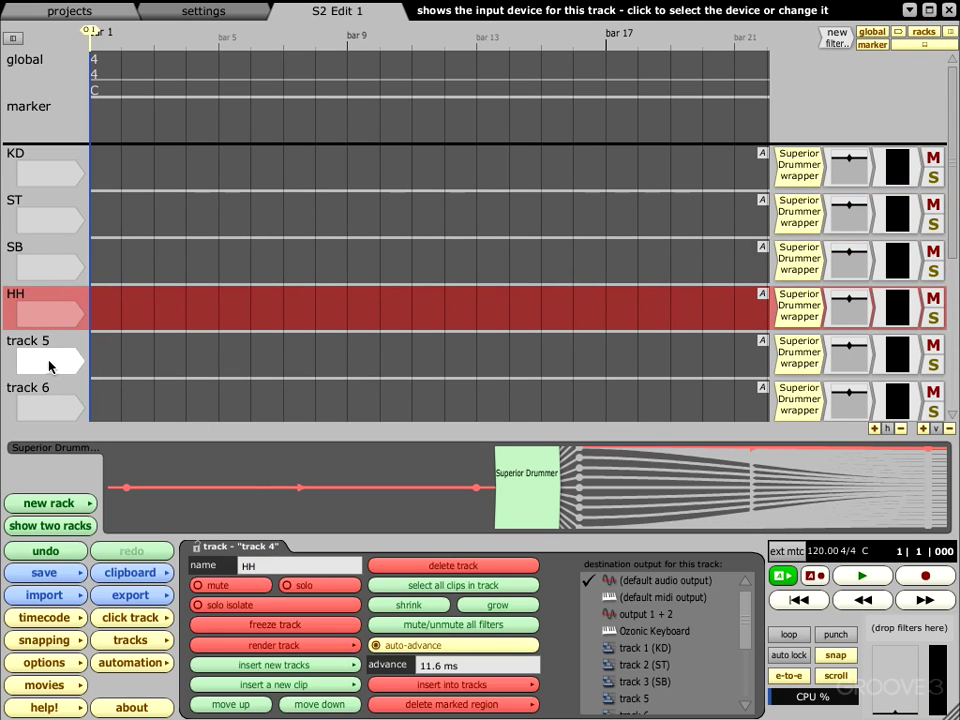
Name track 5 Toms and track 6 OH
click(34, 348)
click(238, 567)
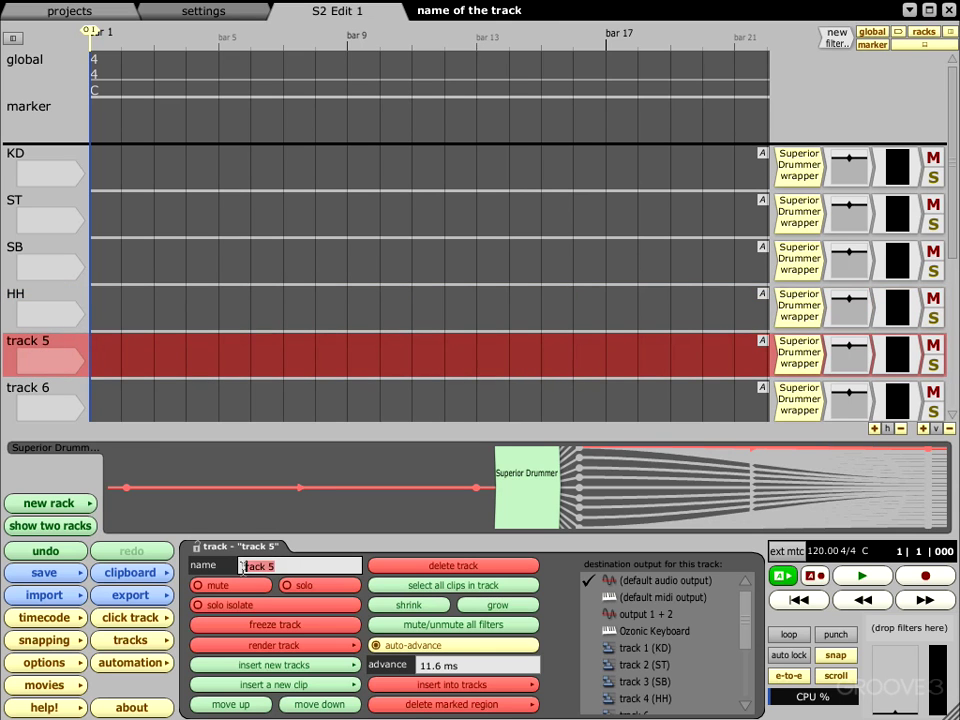
text(Toms)
key(Return)
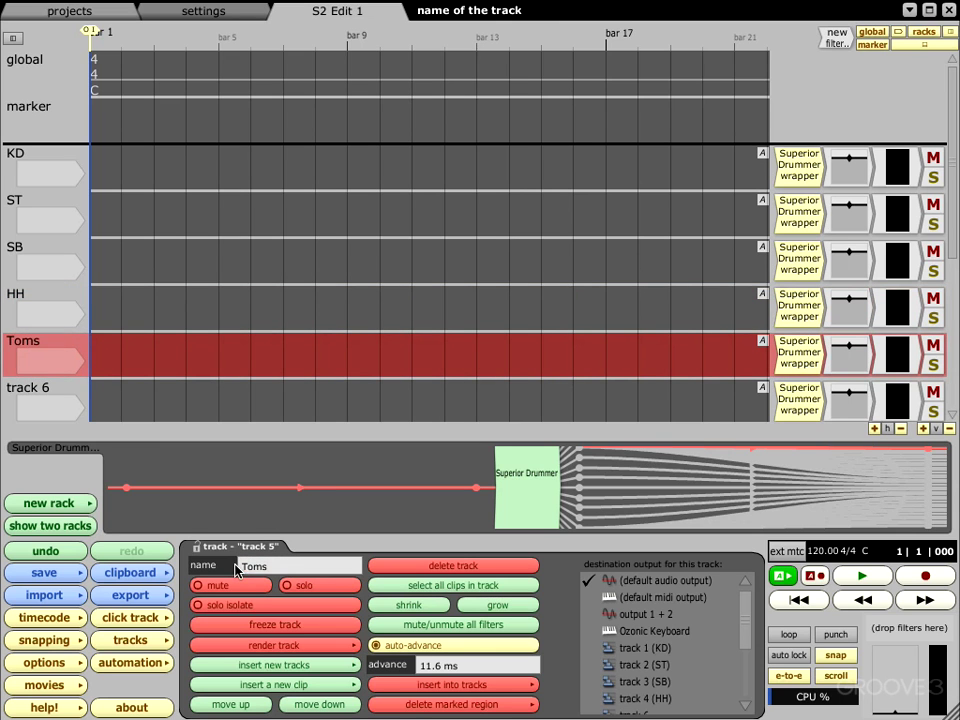
click(27, 388)
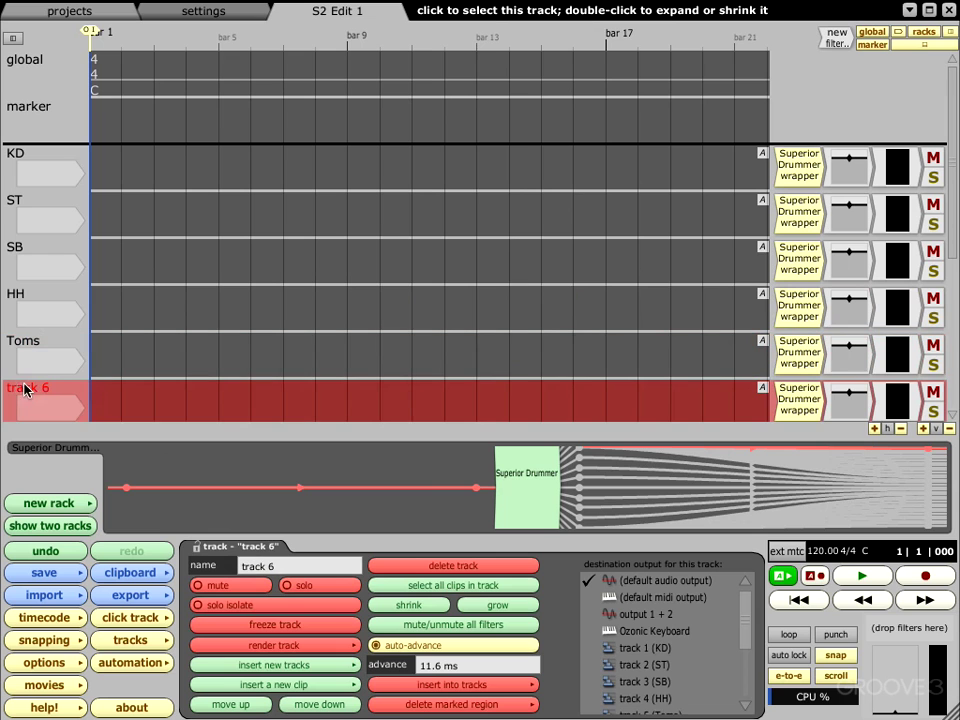
click(293, 567)
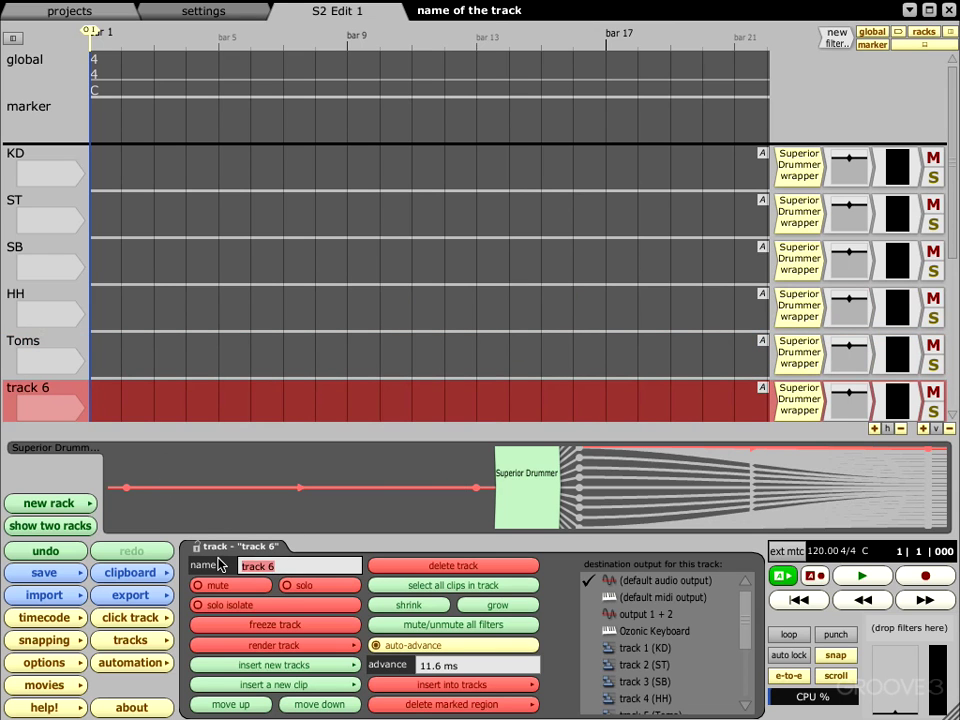
text(OH)
key(Return)
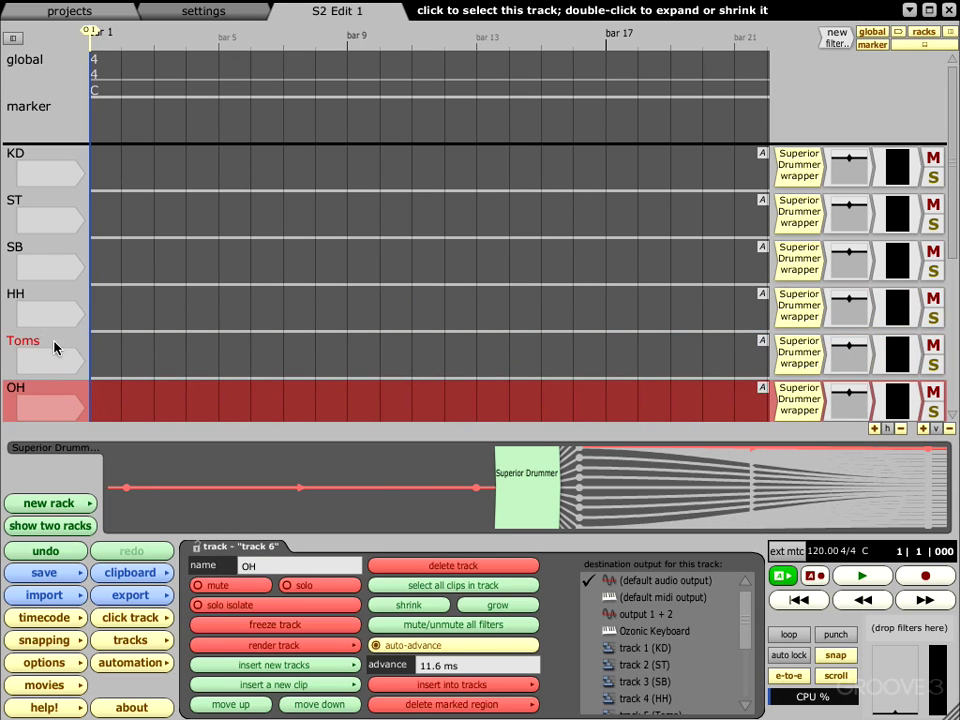
scroll(40, 313, down, 3)
scroll(35, 313, down, 2)
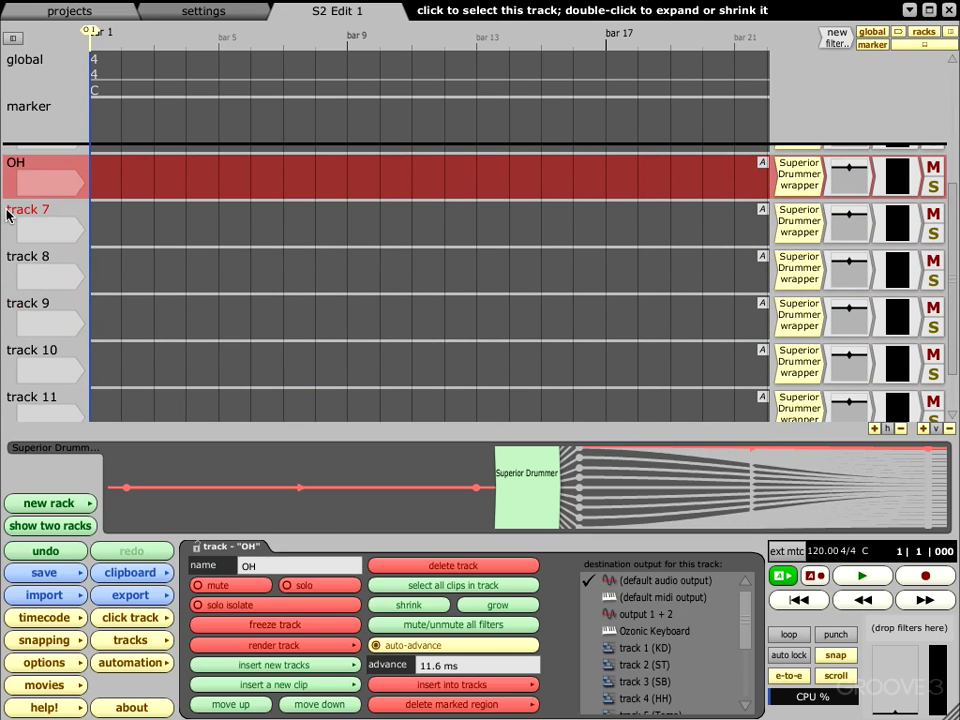
Name tracks 7, 8 and 9 AMB close, ABM Mid and AMB Far
click(24, 212)
click(290, 565)
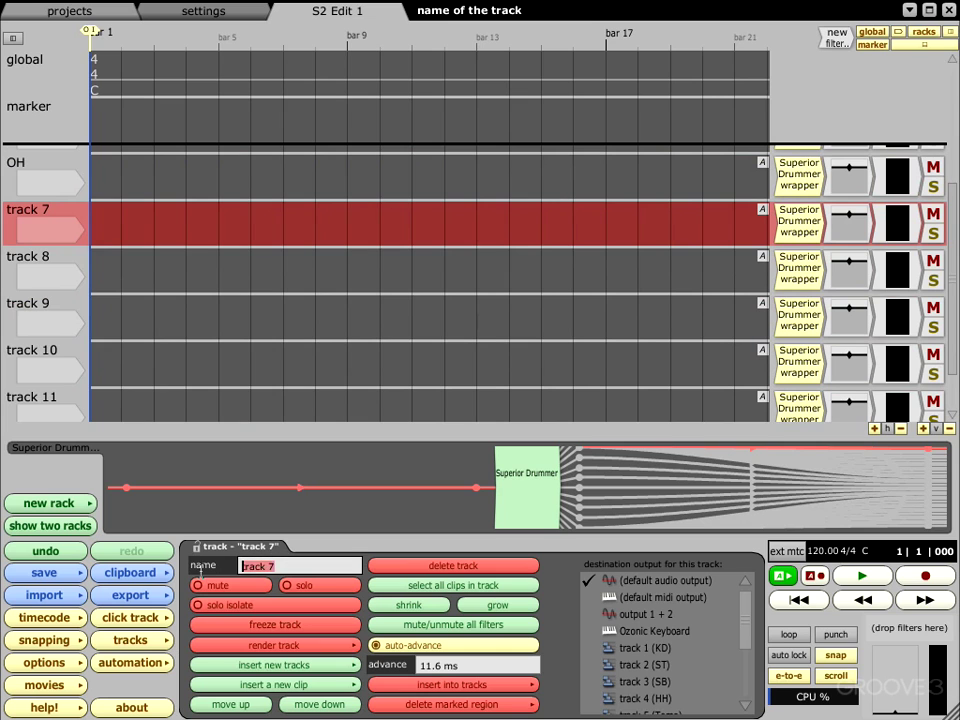
text(AMB close)
key(Return)
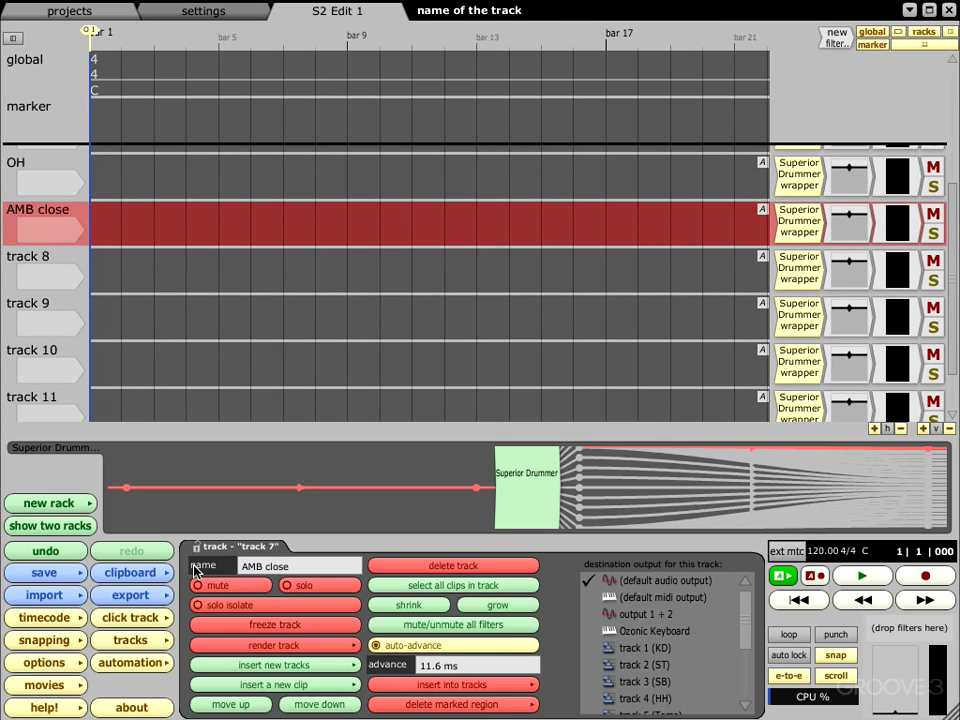
click(35, 258)
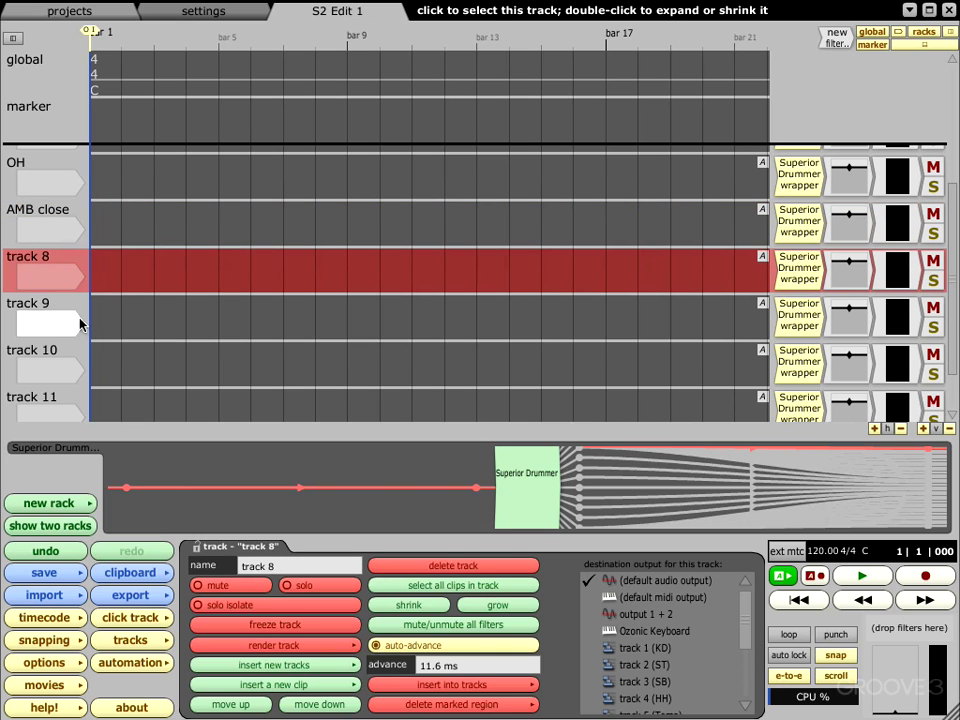
click(240, 566)
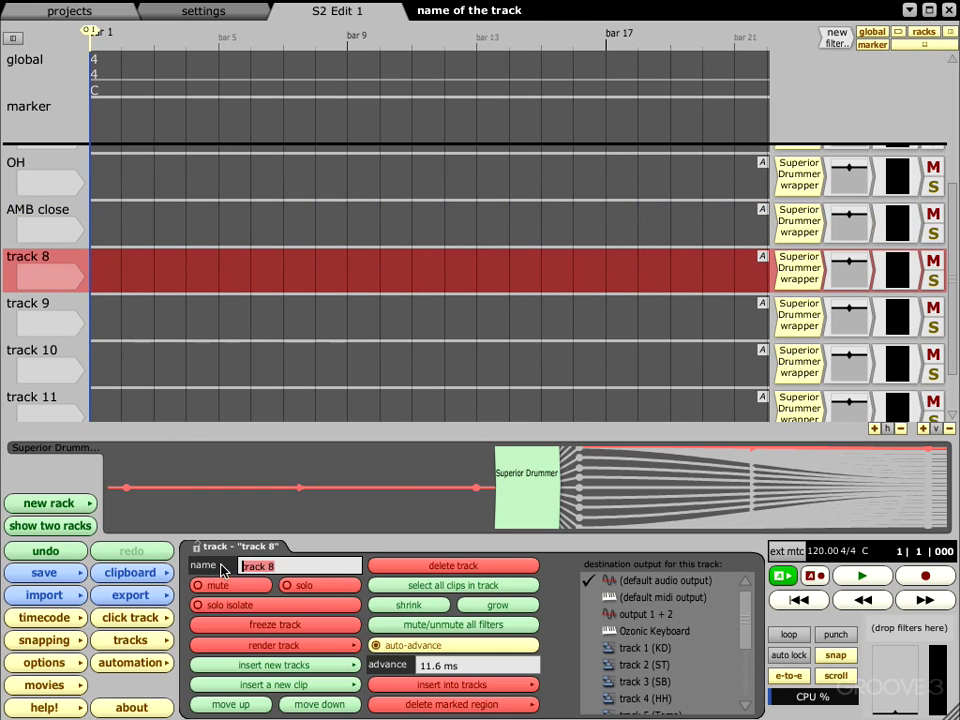
text(ABM Mid)
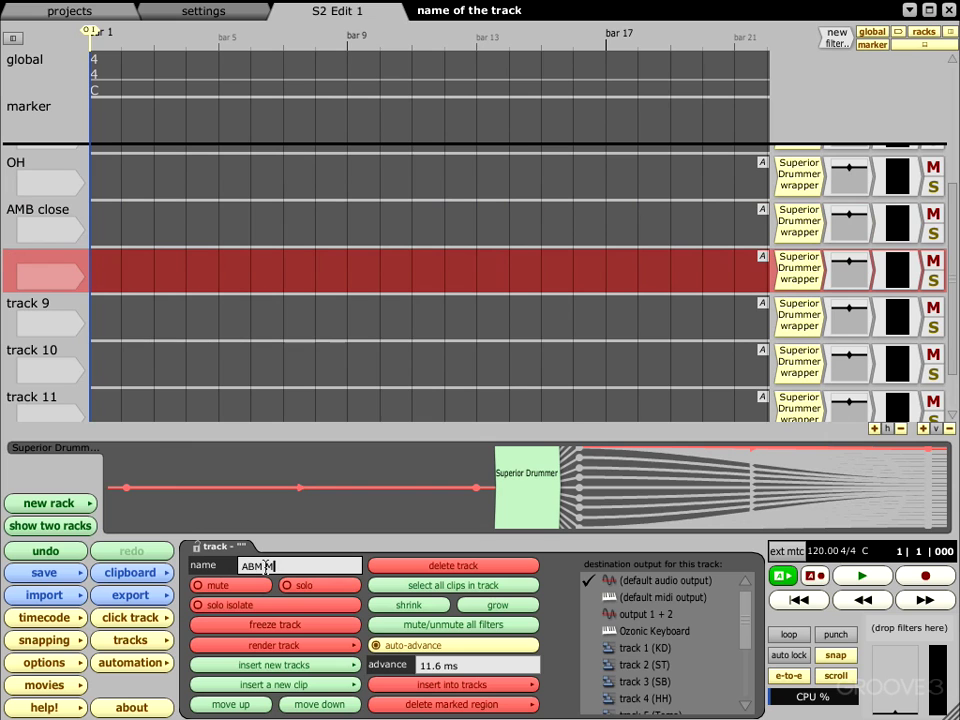
click(43, 310)
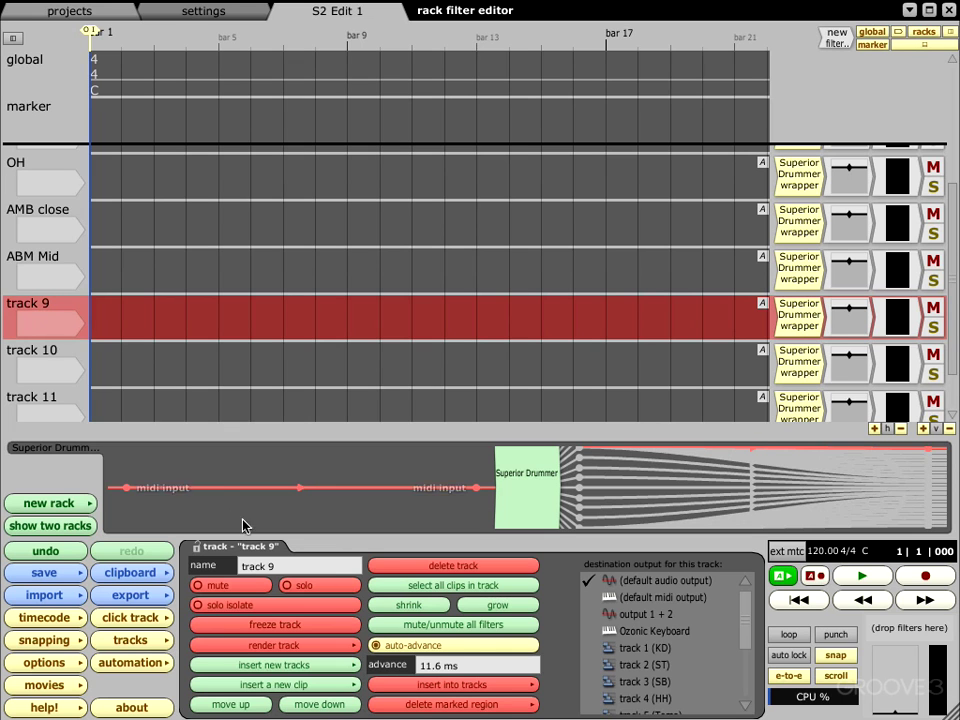
click(221, 565)
text(AMB Far)
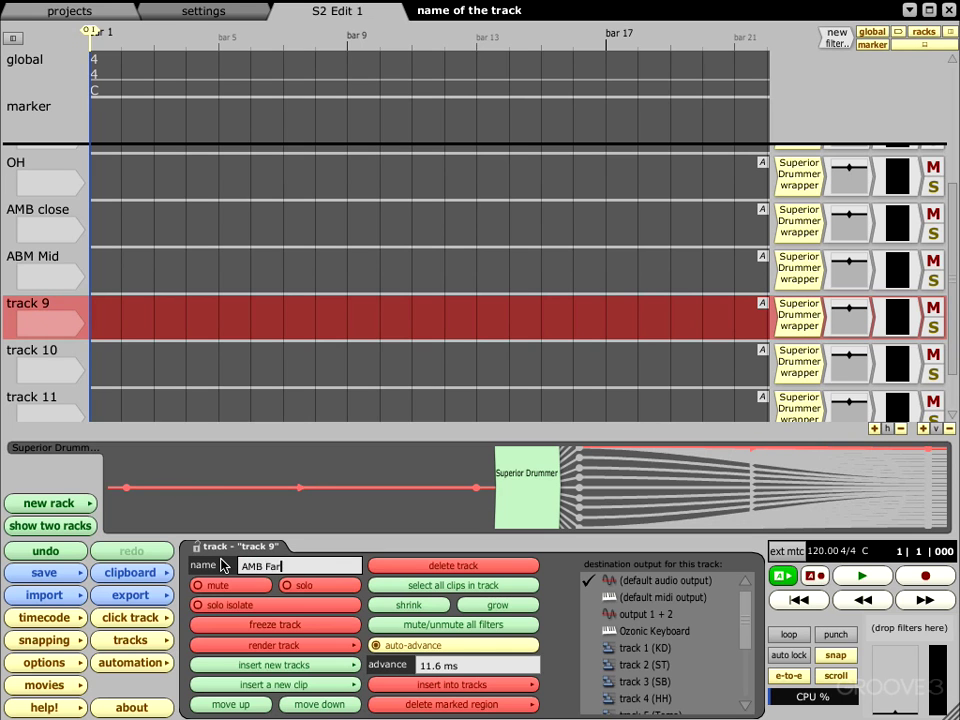
key(Return)
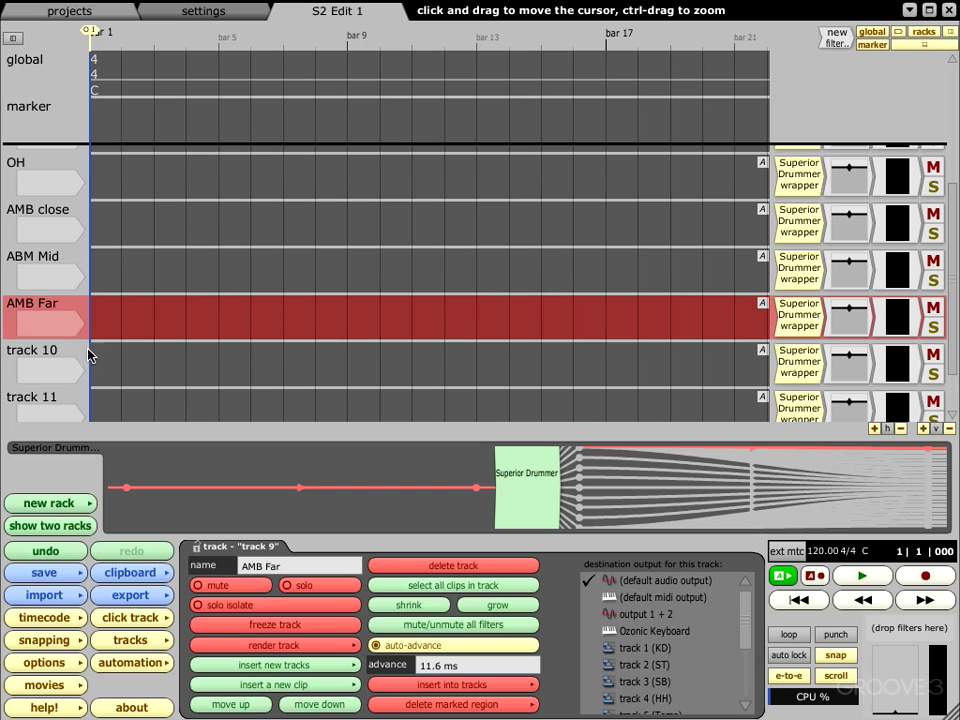
Name track 10 AMB Mono and enter AMB Bullet as track 11's name
click(53, 352)
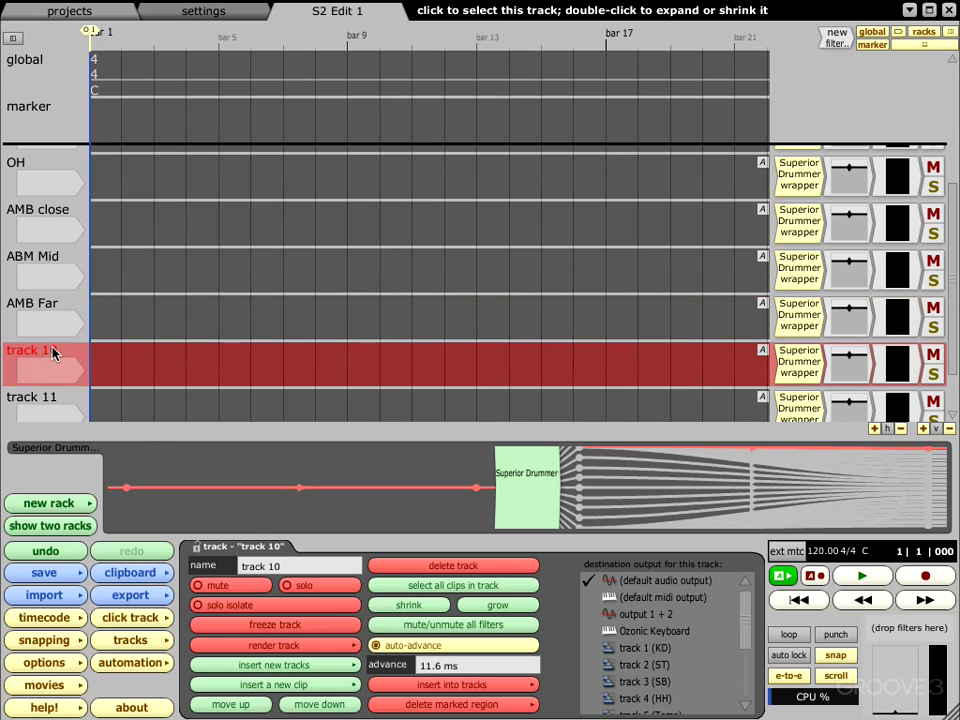
drag(286, 568, 240, 566)
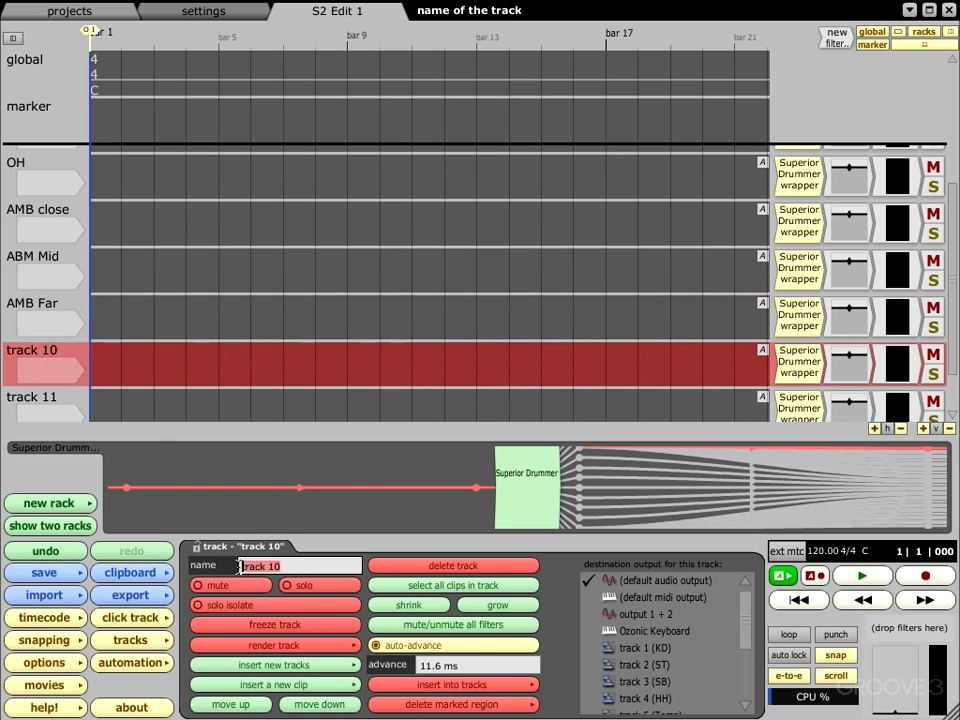
text(AMB Mono)
key(Return)
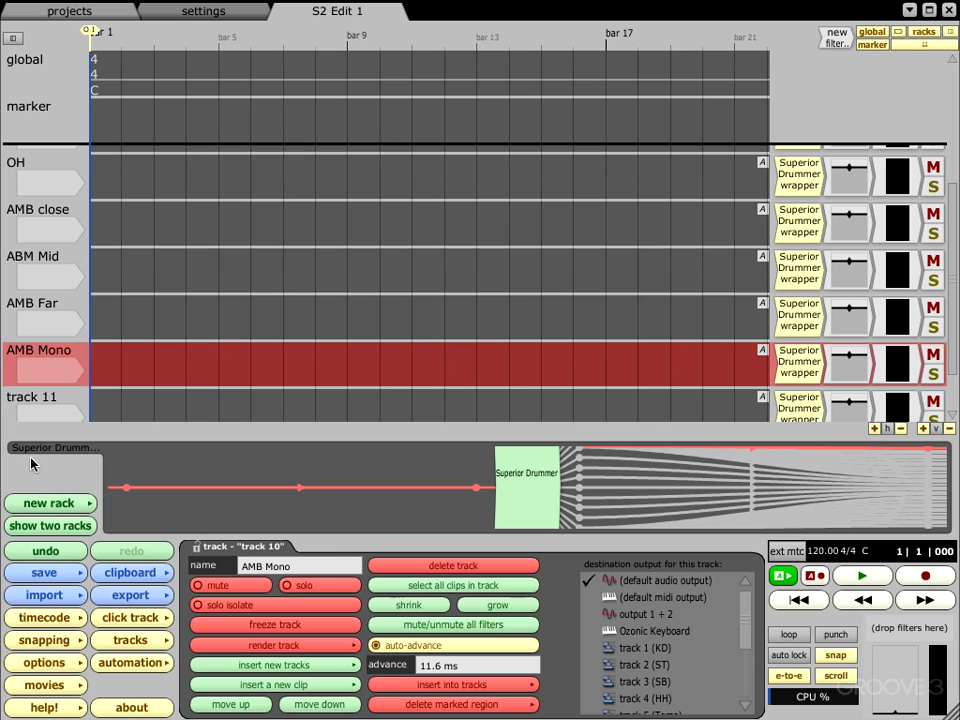
click(38, 398)
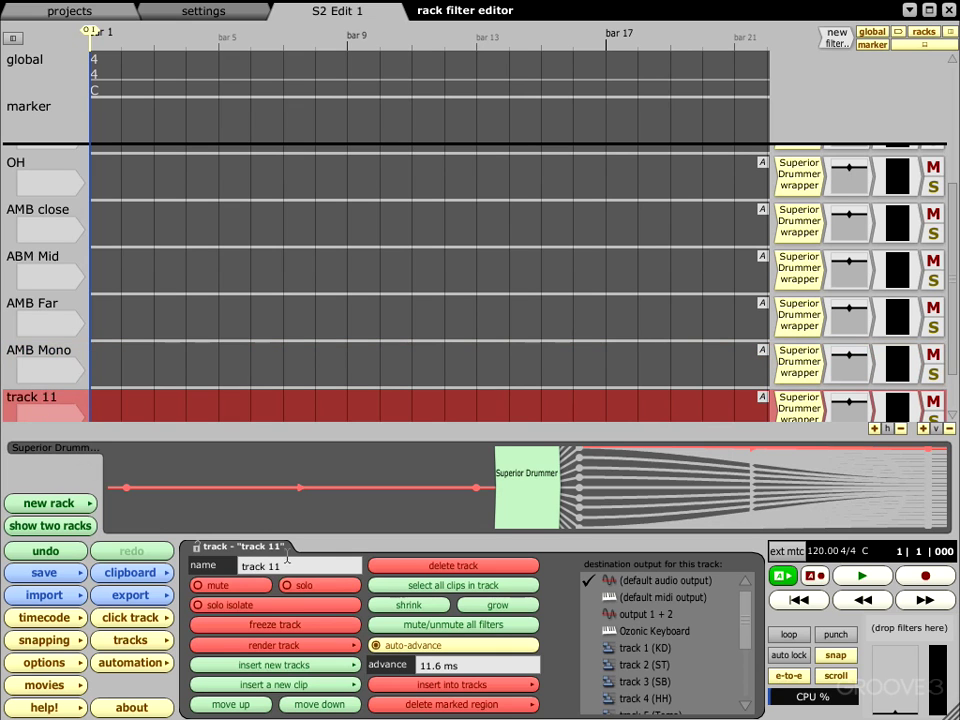
click(202, 560)
text(AMB Bullet)
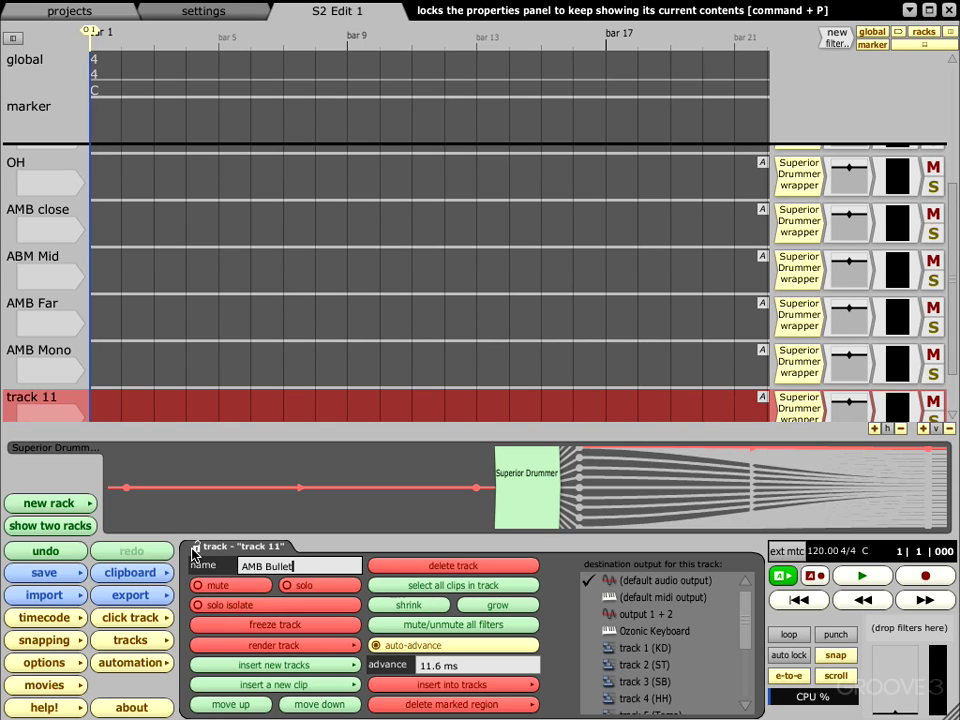
scroll(13, 326, up, 5)
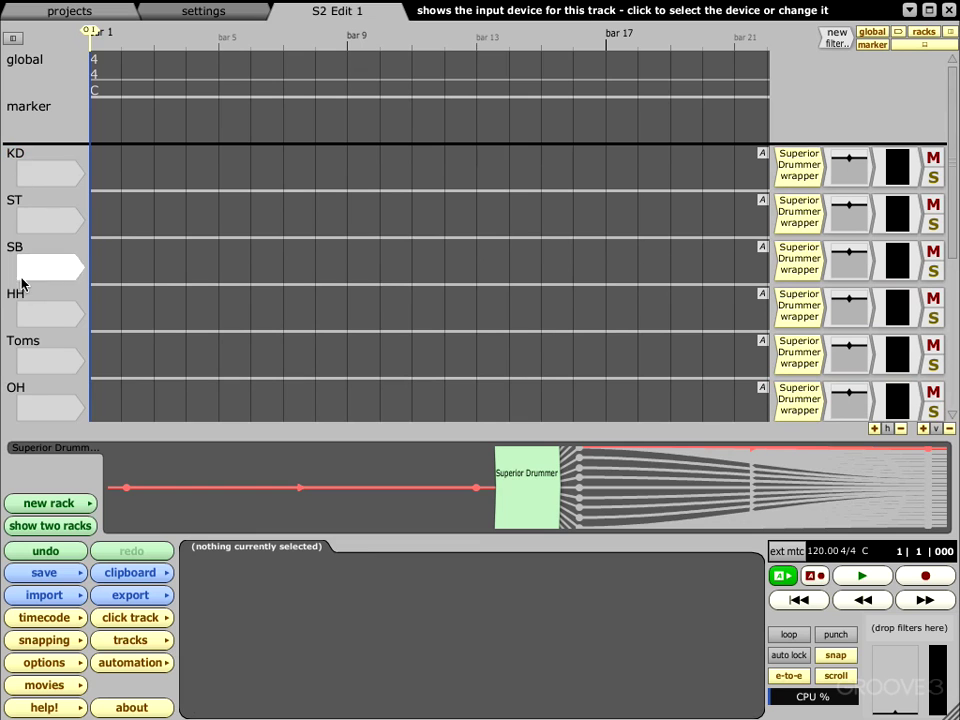
Save the S2 Edit 1 edit from the save menu
click(70, 577)
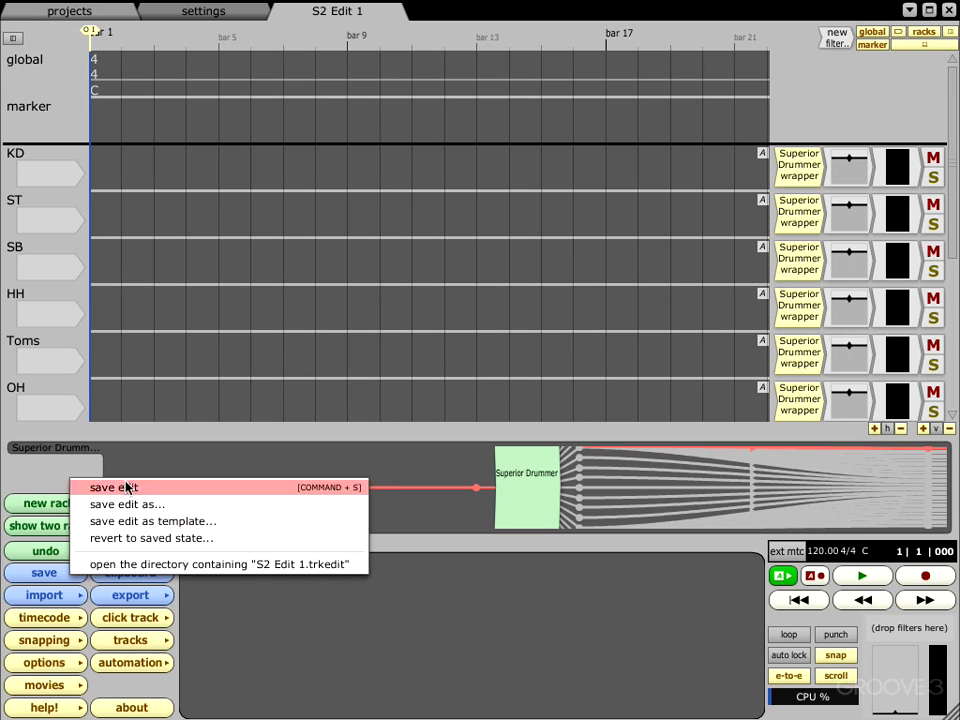
click(42, 472)
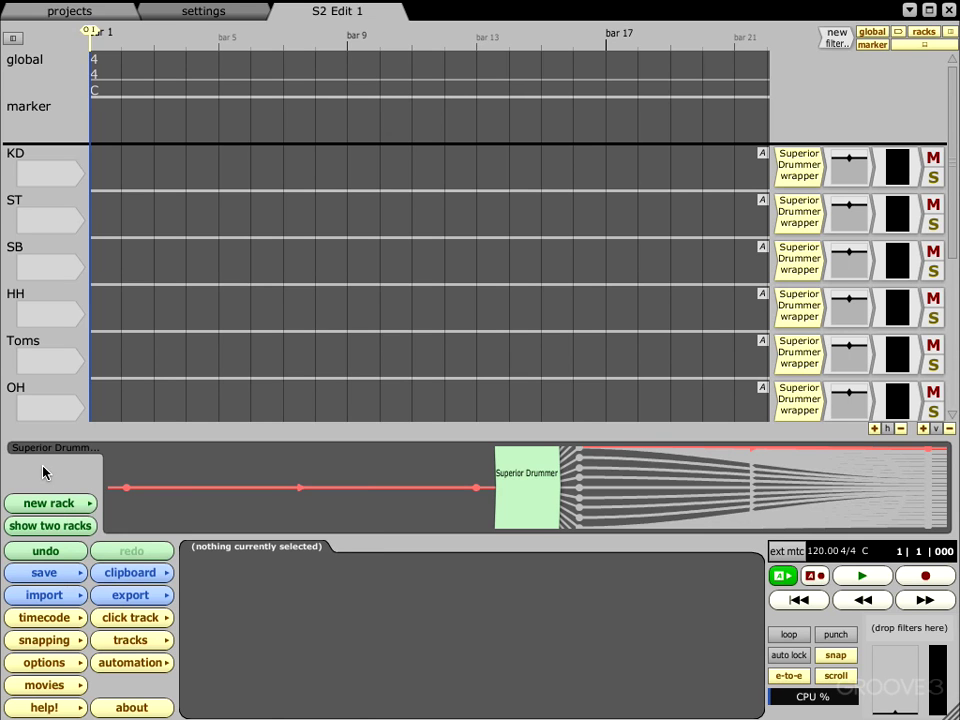
Select track 12 to display its properties in the track panel
click(76, 234)
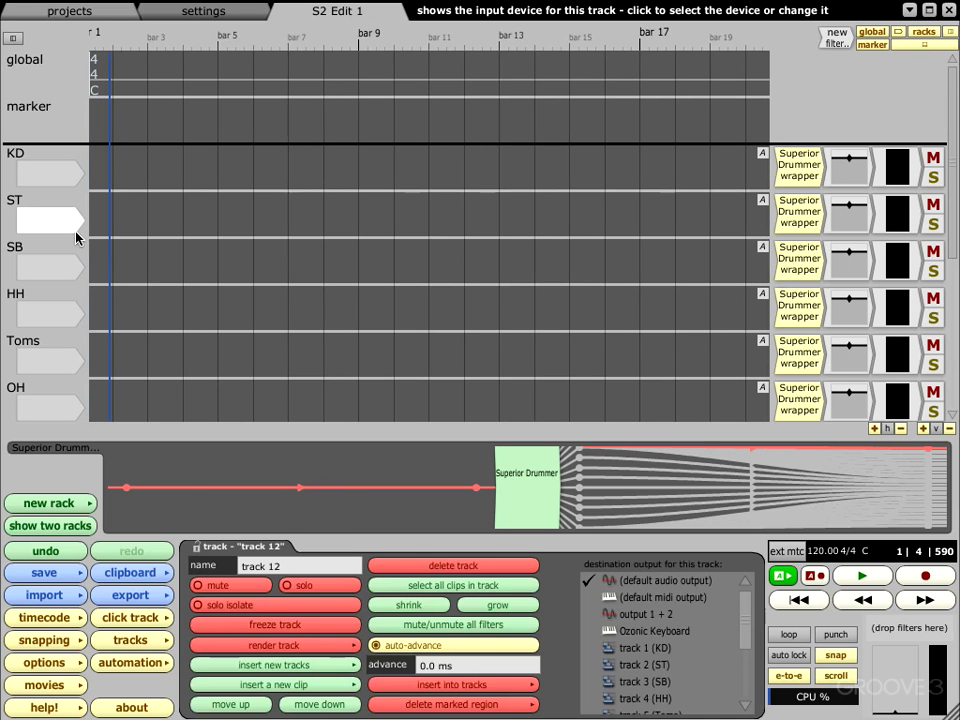